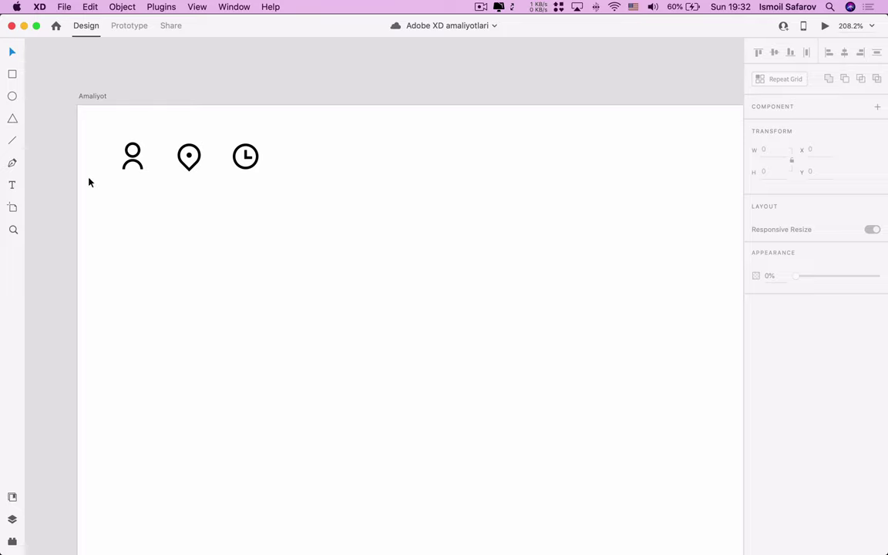
Zoom the canvas from 208% to about 1036%, centred on the user icon
{"action": "scroll", "coordinate": [89, 182], "scroll_direction": "up", "scroll_amount": 5}
{"action": "scroll", "coordinate": [89, 182], "scroll_direction": "up", "scroll_amount": 3}
{"action": "scroll", "coordinate": [89, 182], "scroll_direction": "up", "scroll_amount": 2}
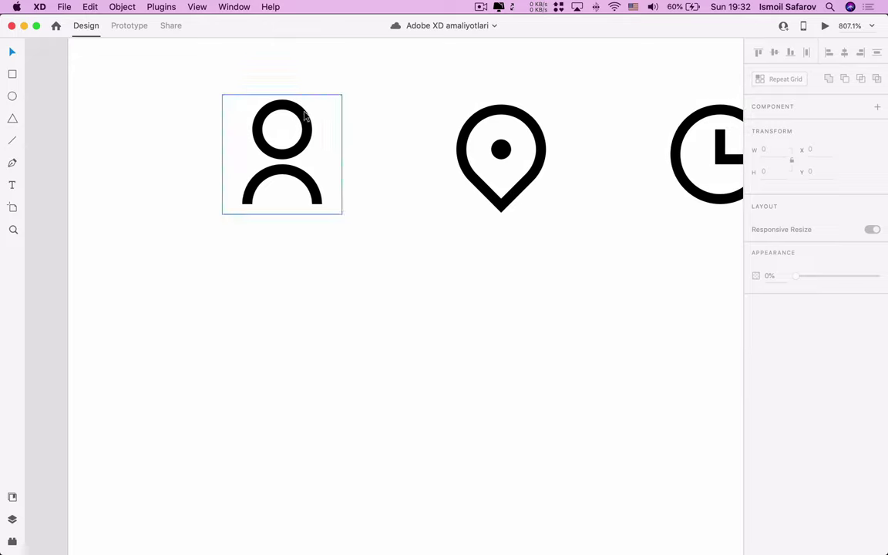
{"action": "scroll", "coordinate": [250, 230], "scroll_direction": "up", "scroll_amount": 2}
{"action": "scroll", "coordinate": [250, 229], "scroll_direction": "up", "scroll_amount": 1}
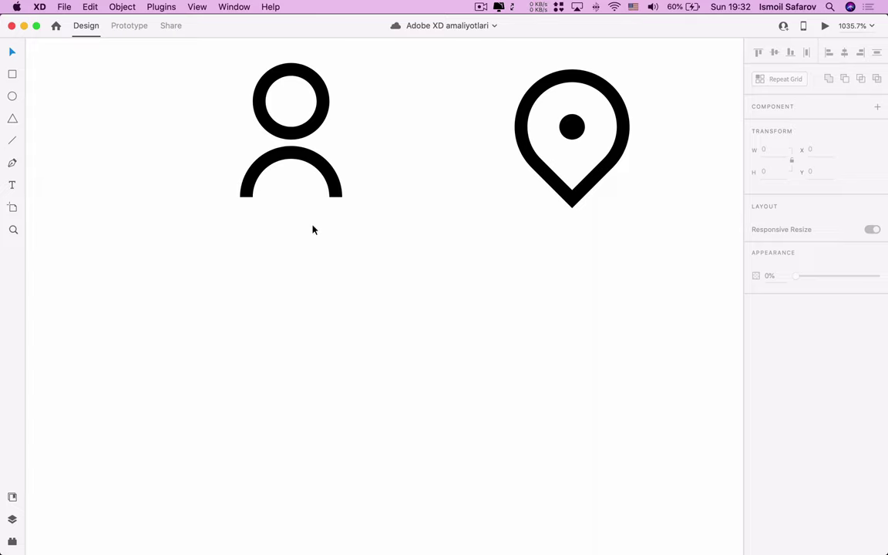
Draw a 12×12 circle below the user icon with a size-2 black (#000000) border
{"action": "left_click", "coordinate": [12, 95]}
{"action": "left_click_drag", "start_coordinate": [284, 305], "coordinate": [366, 368]}
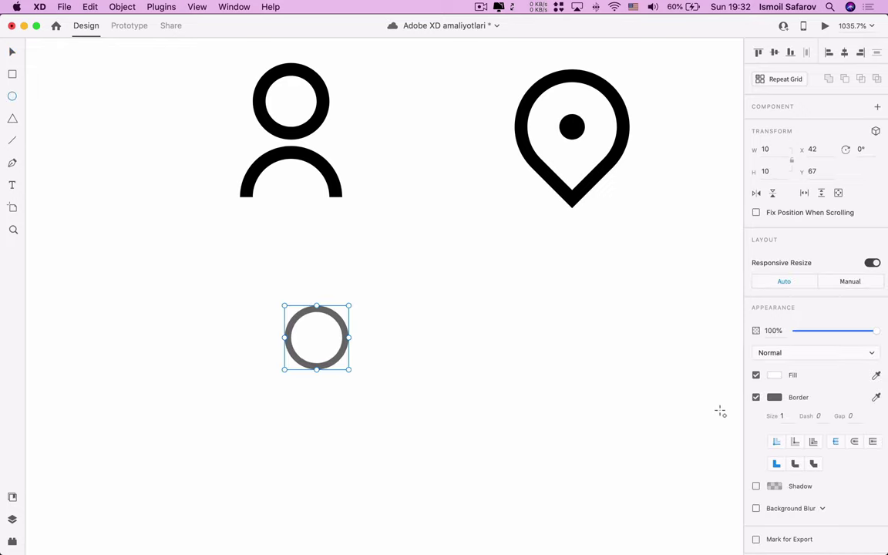
{"action": "type", "text": "2"}
{"action": "key", "text": "Return"}
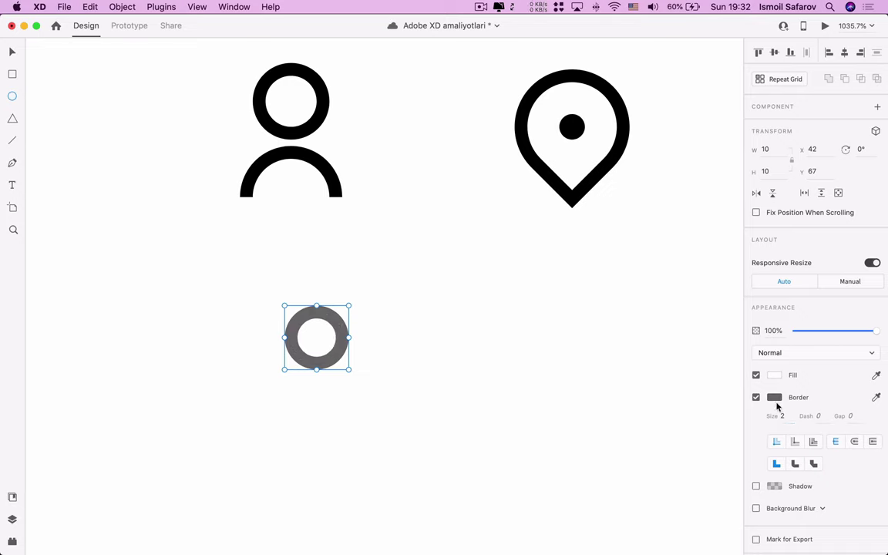
{"action": "left_click", "coordinate": [775, 399]}
{"action": "left_click_drag", "start_coordinate": [660, 404], "coordinate": [611, 454]}
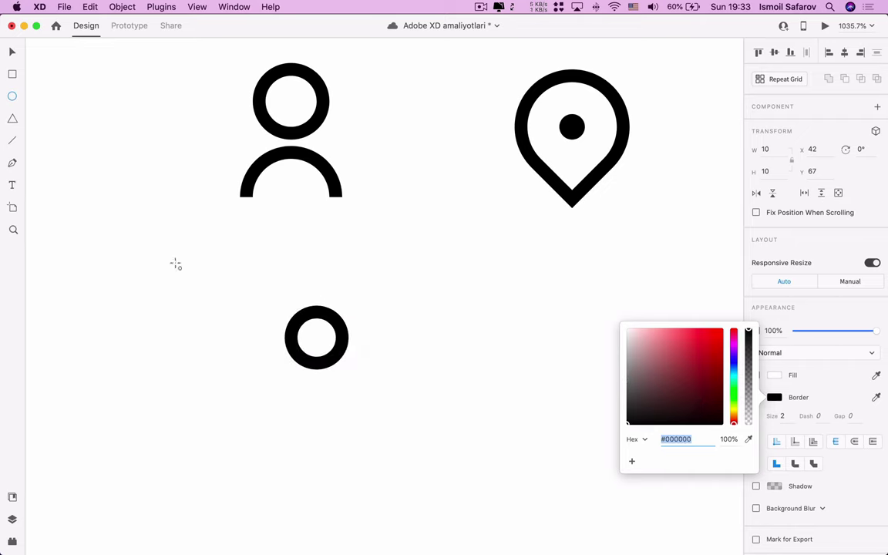
{"action": "left_click", "coordinate": [11, 54]}
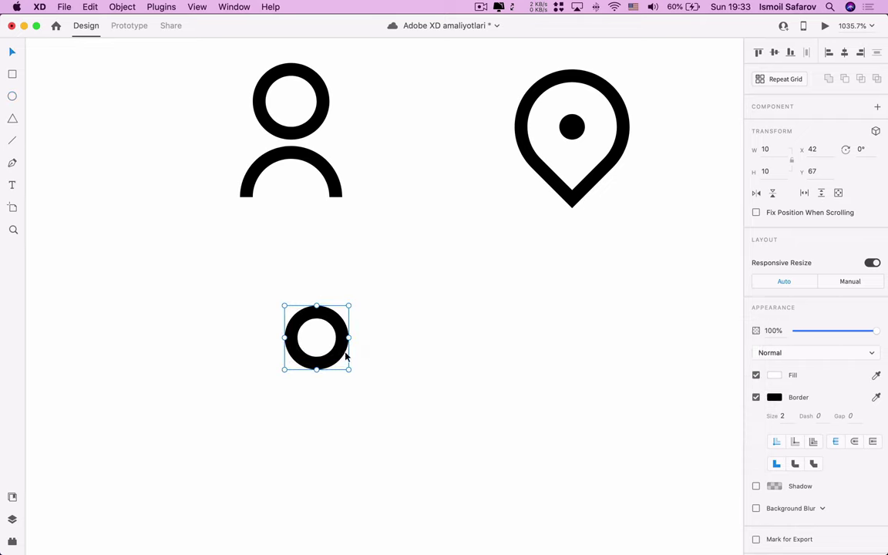
{"action": "mouse_move", "coordinate": [348, 371]}
{"action": "left_mouse_down"}
{"action": "mouse_move", "coordinate": [366, 394]}
{"action": "mouse_move", "coordinate": [362, 382]}
{"action": "left_mouse_up"}
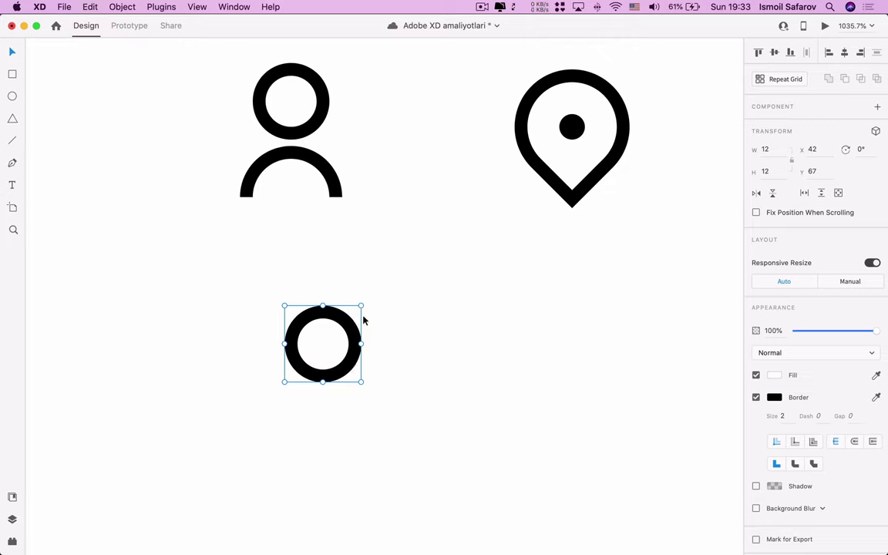
Duplicate the ring, remove the copy's fill and resize it to 16×16
{"action": "key", "text": "alt"}
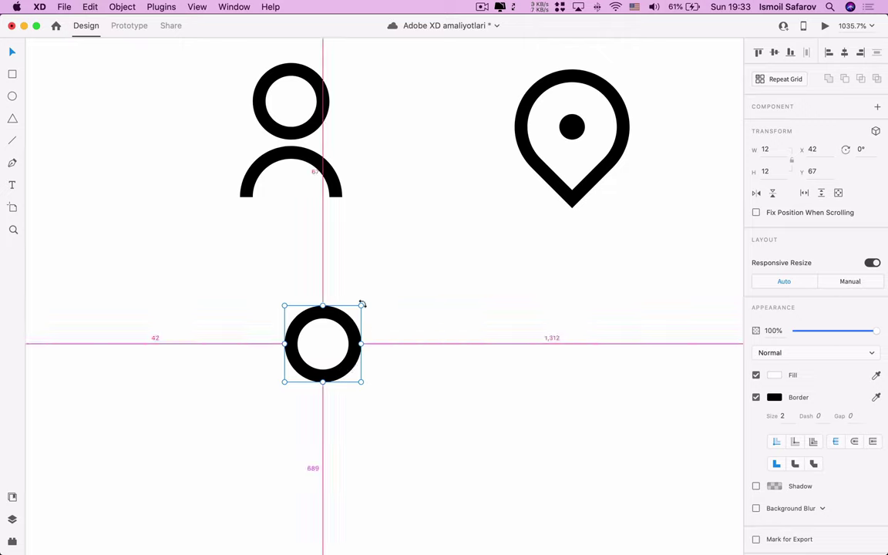
{"action": "left_click_drag", "start_coordinate": [368, 302], "coordinate": [400, 293]}
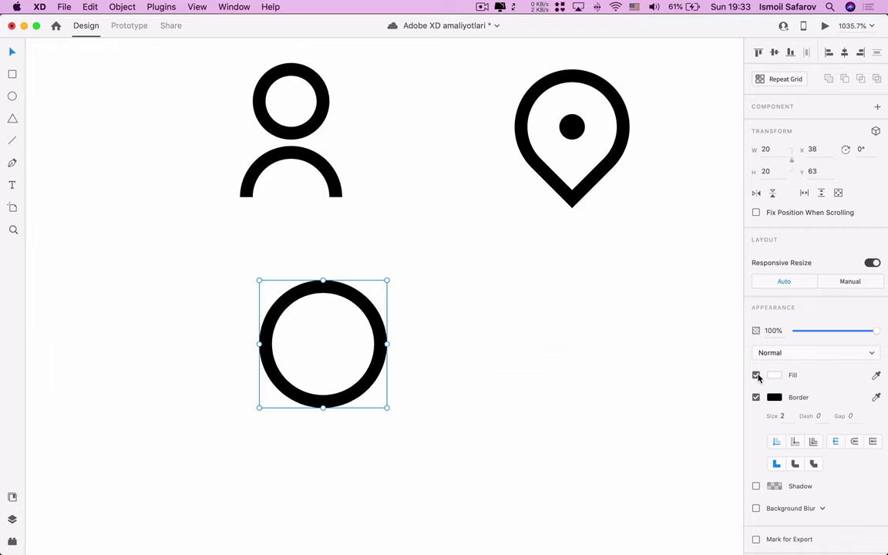
{"action": "left_click", "coordinate": [756, 374]}
{"action": "left_click", "coordinate": [349, 301]}
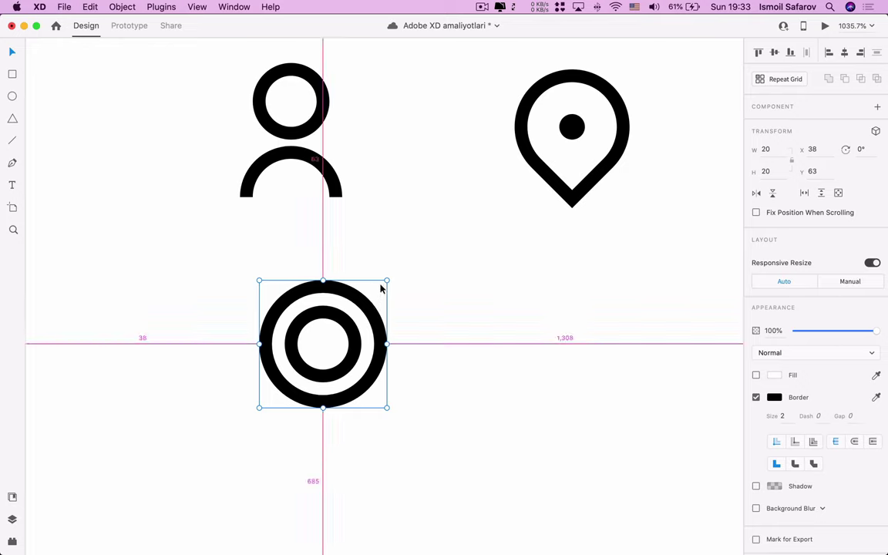
{"action": "left_click_drag", "start_coordinate": [387, 281], "coordinate": [380, 290]}
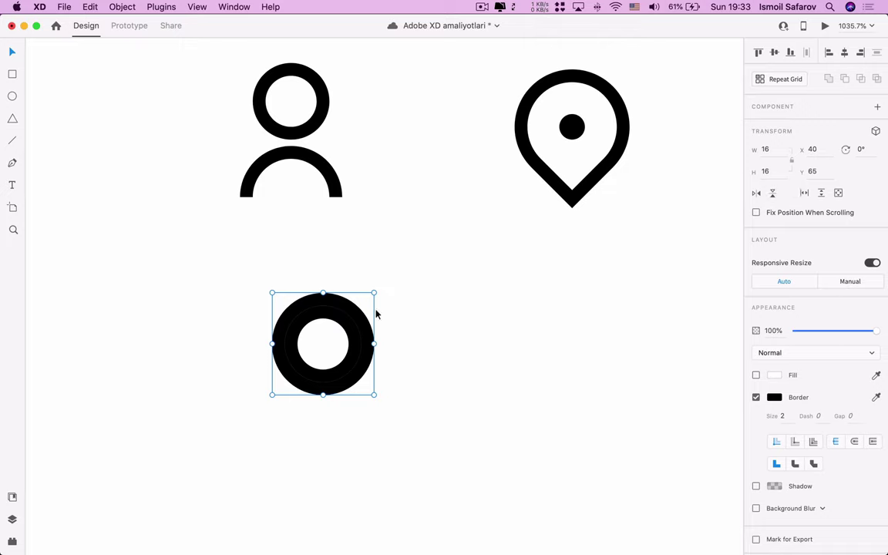
Move the 16×16 ring down so it sits centred beneath the small ring
{"action": "left_click_drag", "start_coordinate": [344, 313], "coordinate": [348, 408]}
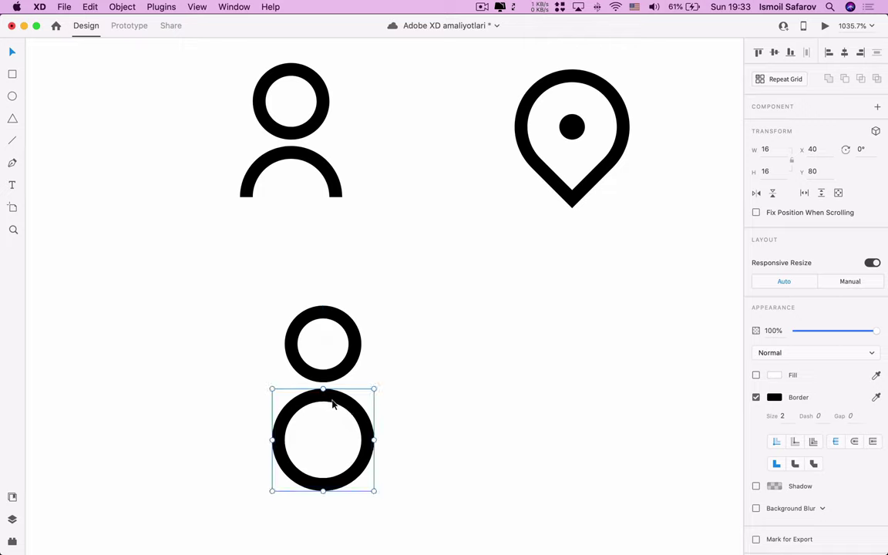
{"action": "left_click_drag", "start_coordinate": [339, 397], "coordinate": [333, 403]}
{"action": "left_click", "coordinate": [399, 371]}
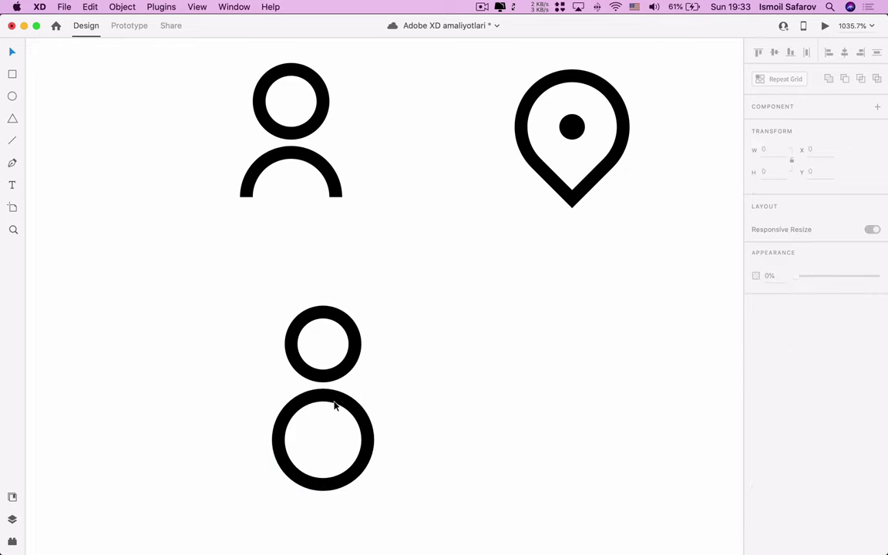
{"action": "left_click_drag", "start_coordinate": [334, 398], "coordinate": [356, 413]}
Delete the lower ring's upper anchor points so only a bottom half-arc remains
{"action": "left_click", "coordinate": [419, 414]}
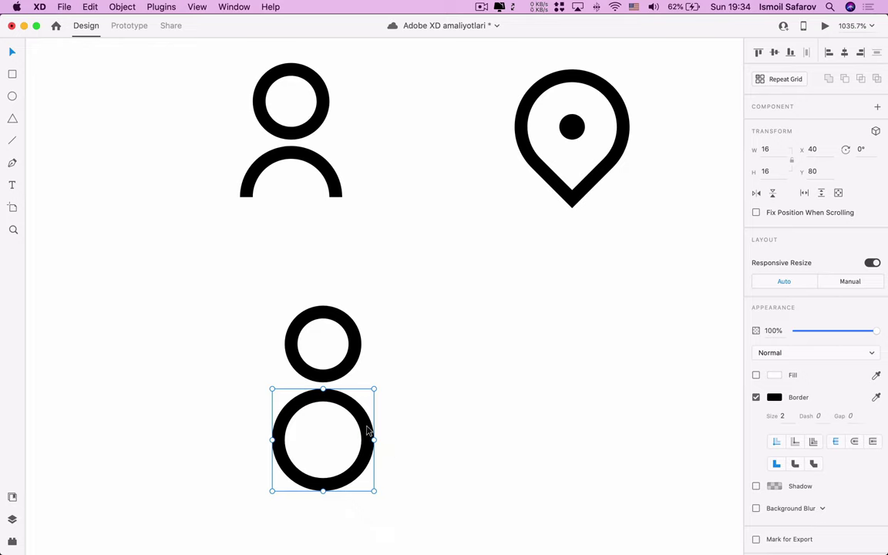
{"action": "double_click", "coordinate": [368, 431]}
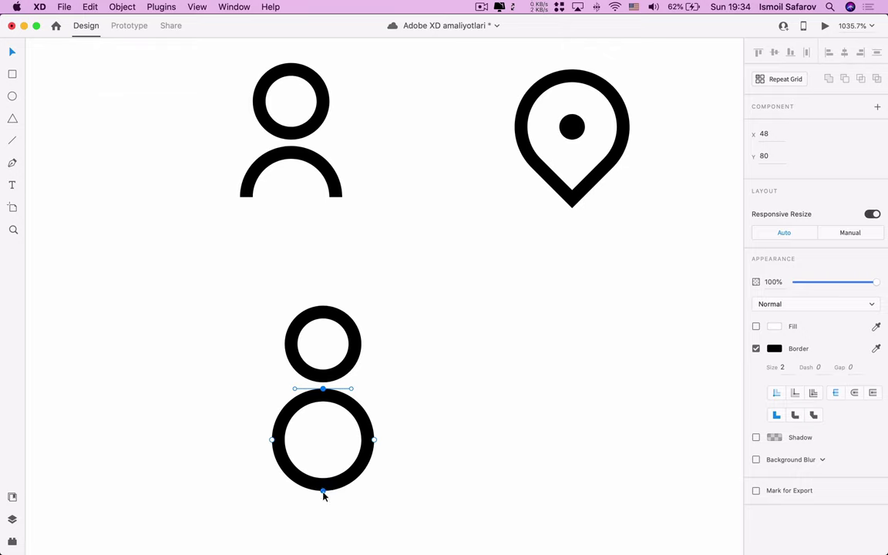
{"action": "left_click", "coordinate": [323, 492]}
{"action": "key", "text": "Delete"}
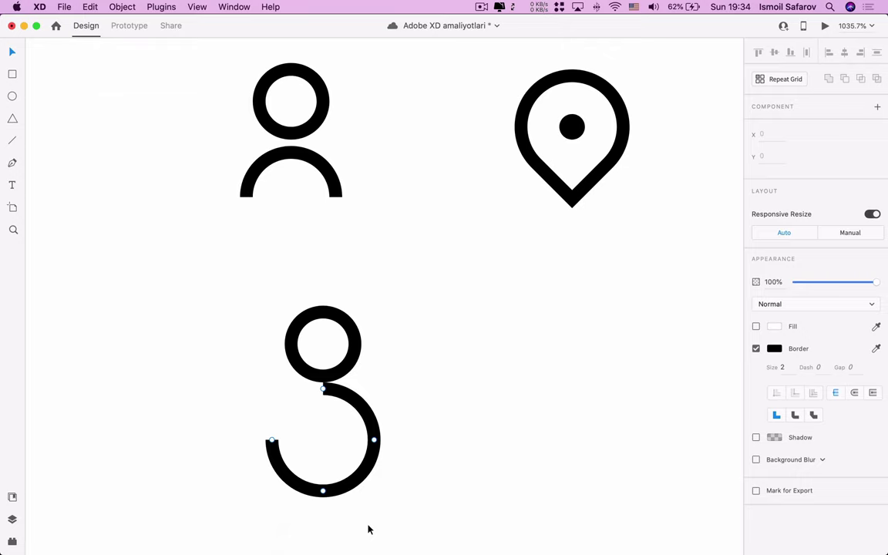
{"action": "left_click", "coordinate": [345, 394]}
{"action": "left_click", "coordinate": [323, 390]}
{"action": "key", "text": "Delete"}
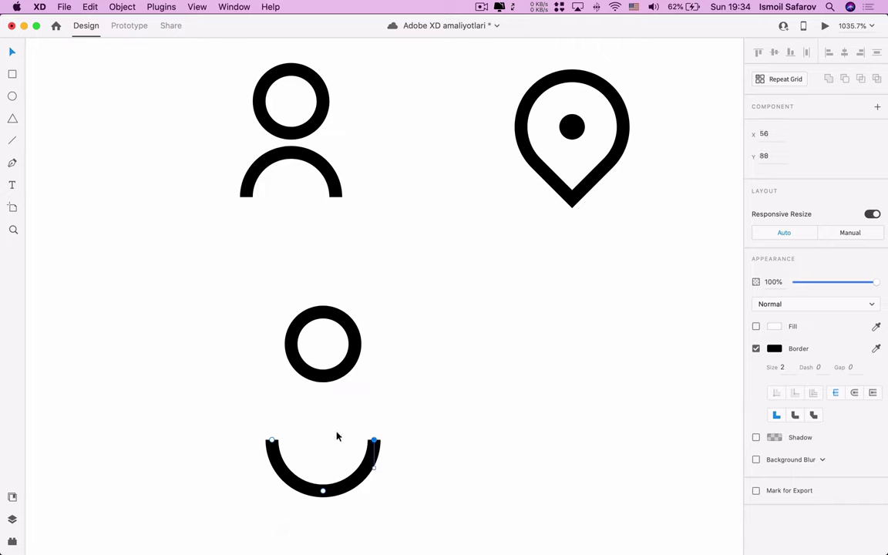
{"action": "left_click", "coordinate": [414, 421]}
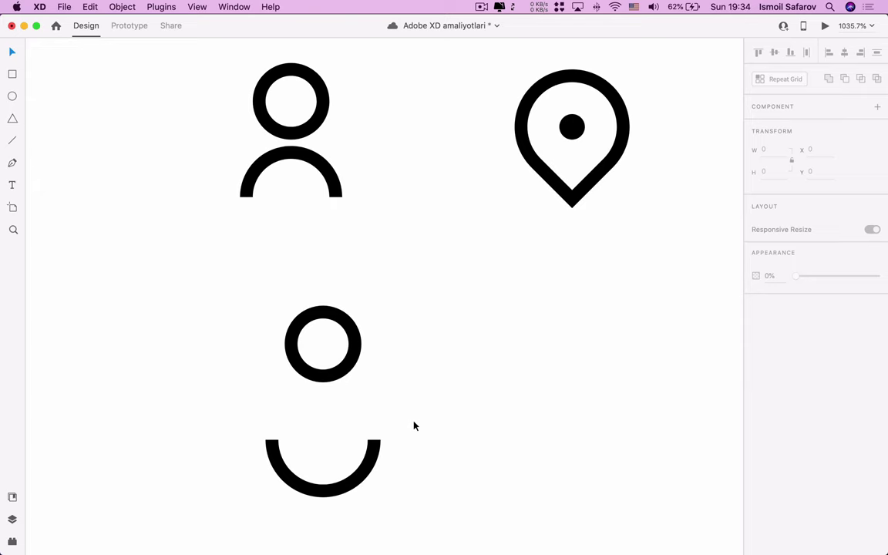
Flip the half-arc vertically and nudge it up to Y 81, just under the head ring
{"action": "left_click", "coordinate": [367, 453]}
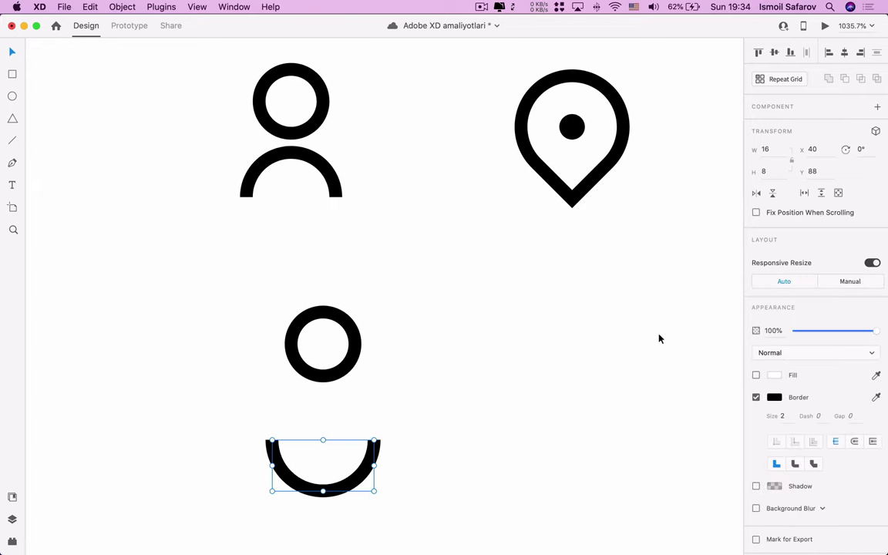
{"action": "left_click", "coordinate": [775, 193]}
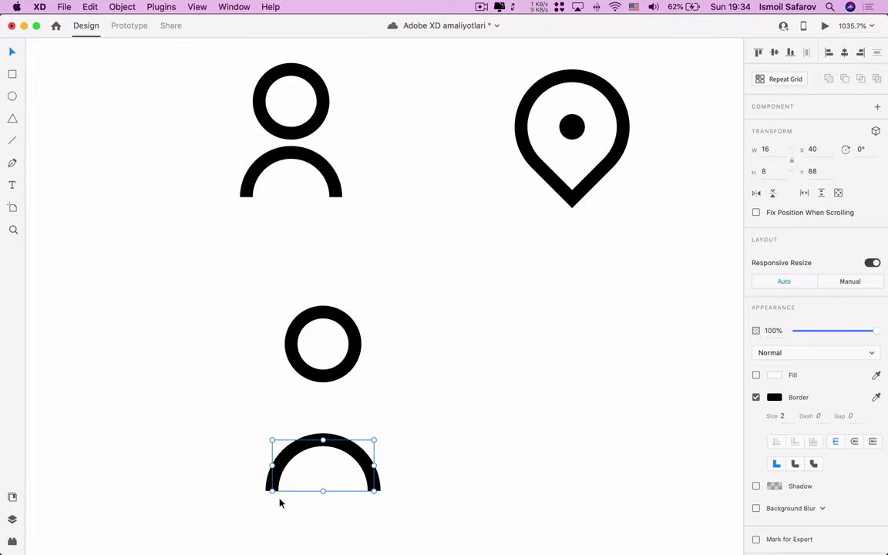
{"action": "key", "text": "shift+Up"}
{"action": "key", "text": "shift+Down"}
{"action": "key", "text": "Up"}
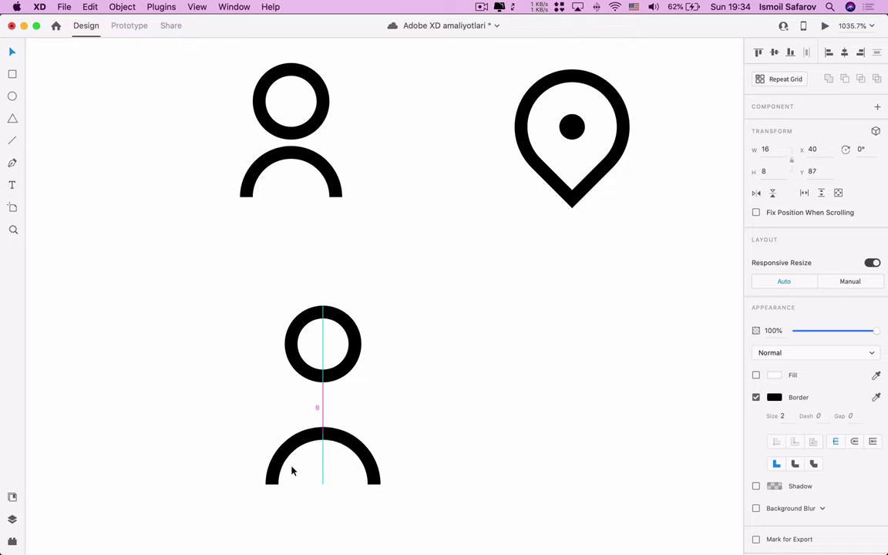
{"action": "key", "text": "Up"}
{"action": "key", "text": "Up"}
{"action": "key", "text": "Up"}
{"action": "key", "text": "Up"}
{"action": "key", "text": "Up"}
{"action": "key", "text": "Up"}
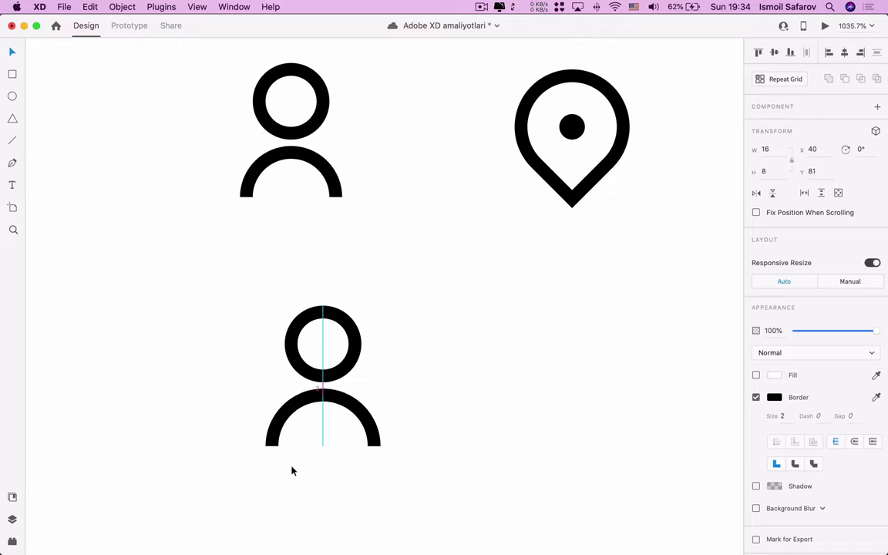
{"action": "key", "text": "Up"}
{"action": "key", "text": "Down"}
{"action": "scroll", "coordinate": [321, 390], "scroll_direction": "up", "scroll_amount": 3}
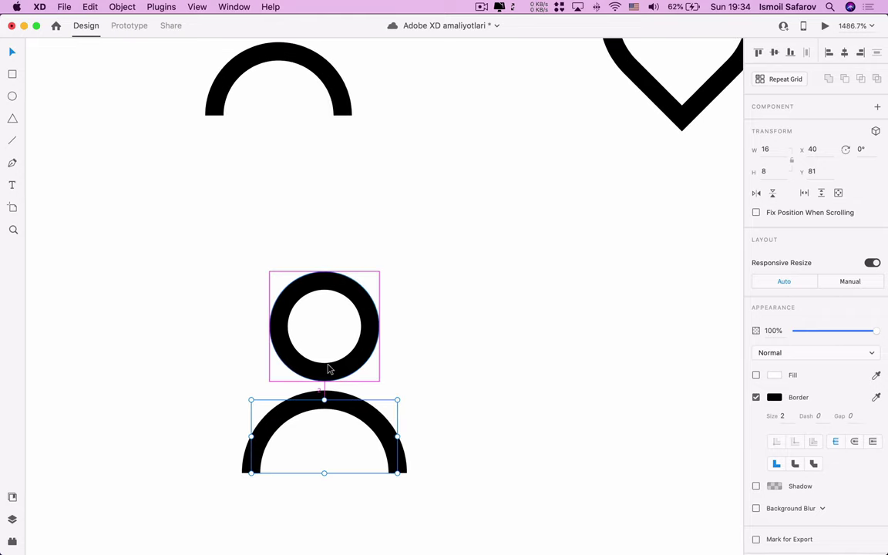
Move the two-part person icon under the original and adjust the arch to 16×8 at X 35, Y 75
{"action": "left_click", "coordinate": [210, 448]}
{"action": "scroll", "coordinate": [209, 448], "scroll_direction": "down", "scroll_amount": 3}
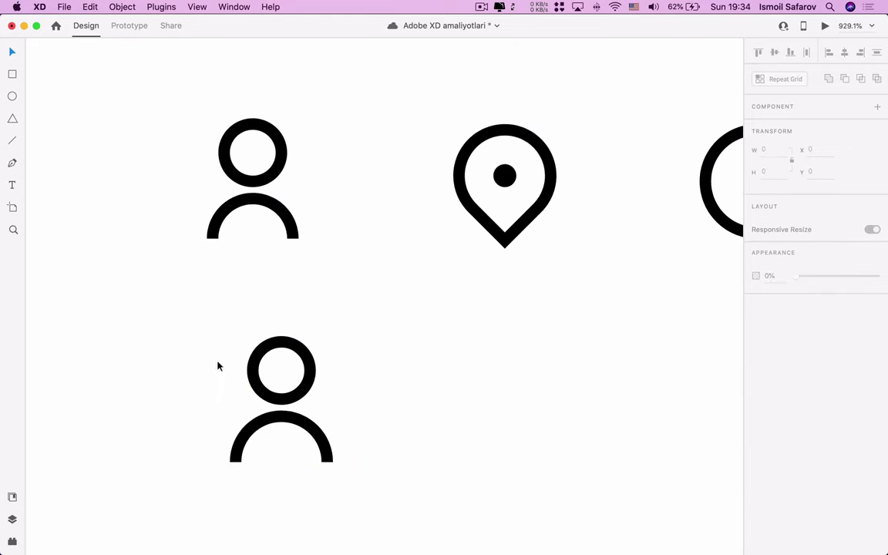
{"action": "left_click_drag", "start_coordinate": [218, 362], "coordinate": [349, 471]}
{"action": "left_click_drag", "start_coordinate": [293, 394], "coordinate": [264, 360]}
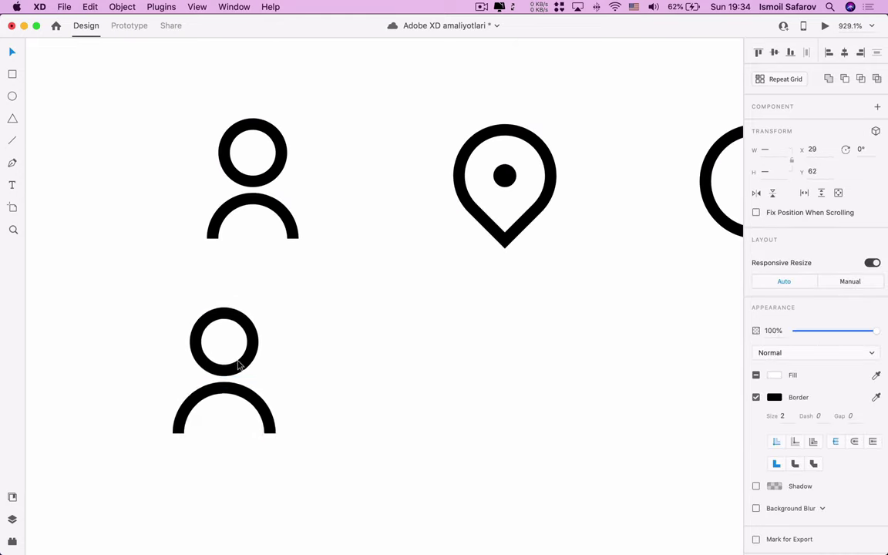
{"action": "left_click", "coordinate": [187, 482]}
{"action": "double_click", "coordinate": [207, 423]}
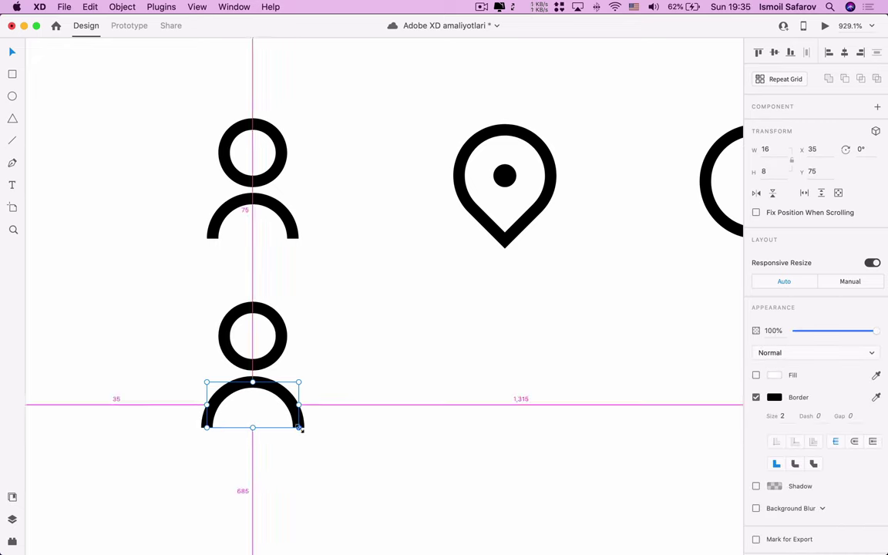
{"action": "left_click_drag", "start_coordinate": [299, 427], "coordinate": [299, 429]}
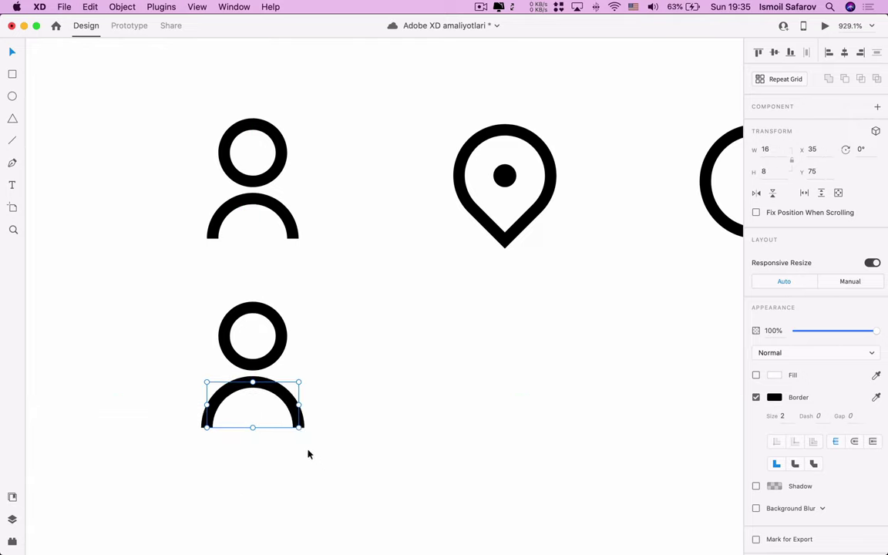
{"action": "left_click", "coordinate": [341, 461]}
Zoom to about 1058% on the original icons and the copied user icon
{"action": "scroll", "coordinate": [341, 462], "scroll_direction": "down", "scroll_amount": 5}
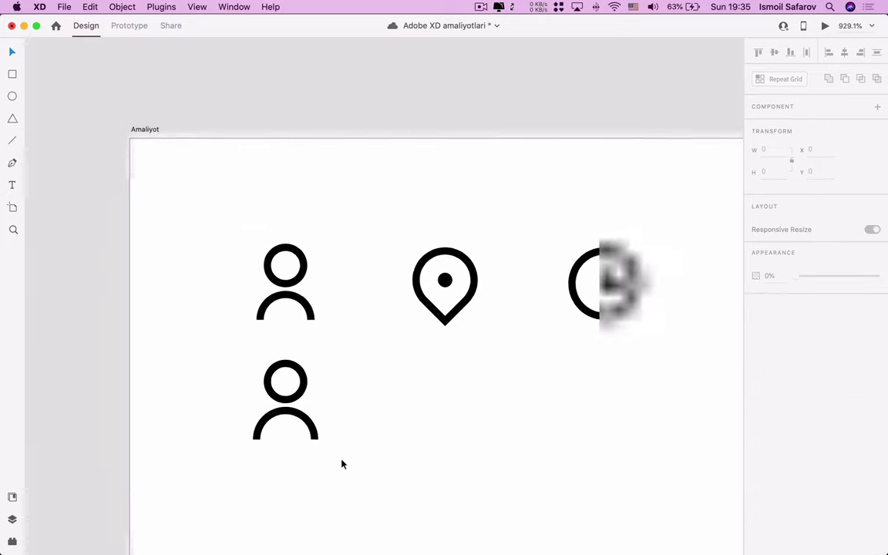
{"action": "scroll", "coordinate": [341, 462], "scroll_direction": "up", "scroll_amount": 3}
{"action": "scroll", "coordinate": [389, 413], "scroll_direction": "up", "scroll_amount": 3}
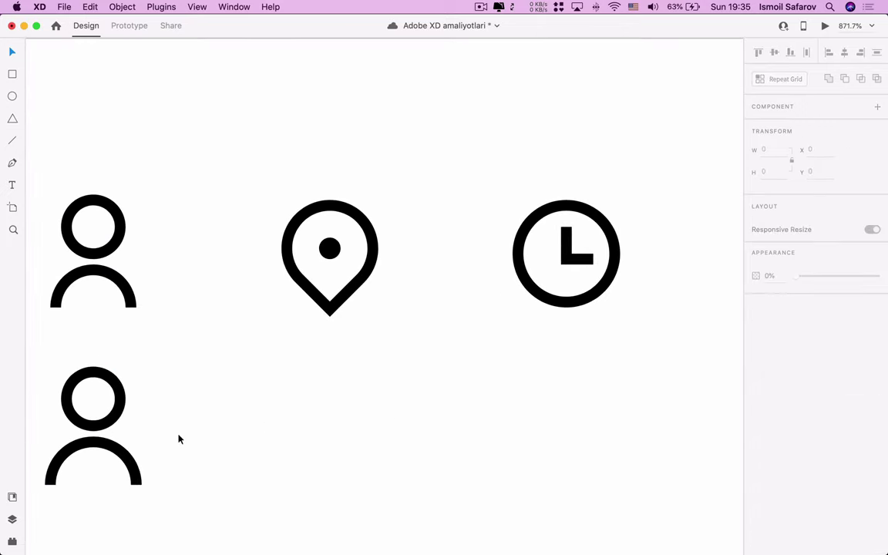
{"action": "scroll", "coordinate": [185, 445], "scroll_direction": "up", "scroll_amount": 2}
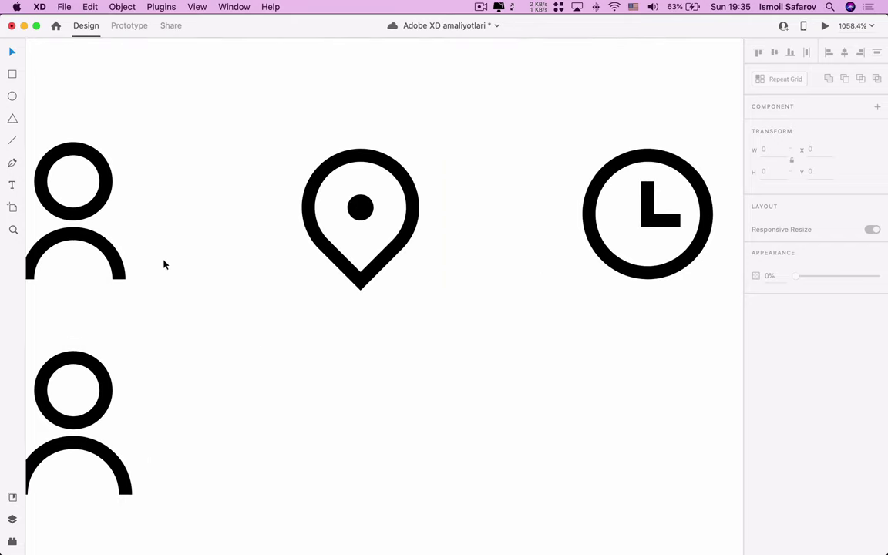
{"action": "left_click", "coordinate": [12, 95]}
Draw an unfilled 16×16 circle with a black size-2 border under the pin at X 79, Y 65
{"action": "left_click_drag", "start_coordinate": [304, 404], "coordinate": [383, 480]}
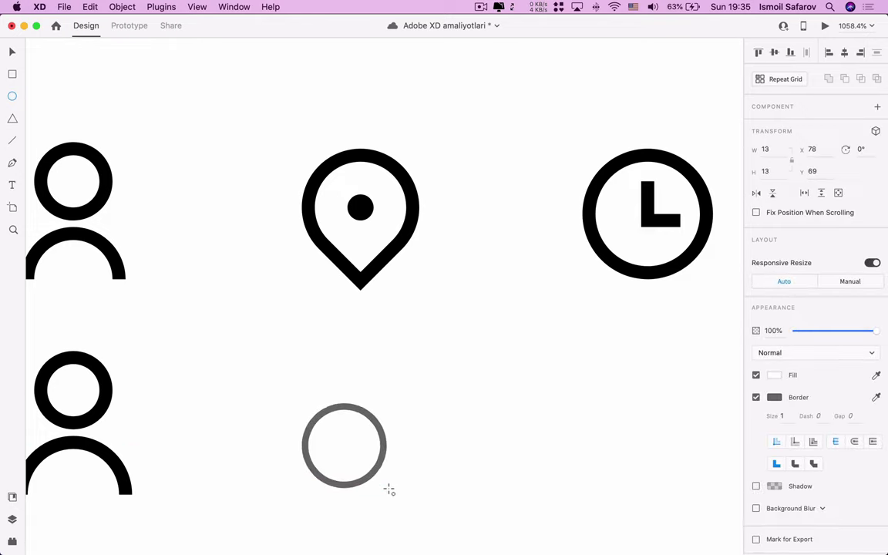
{"action": "left_click_drag", "start_coordinate": [383, 480], "coordinate": [407, 508]}
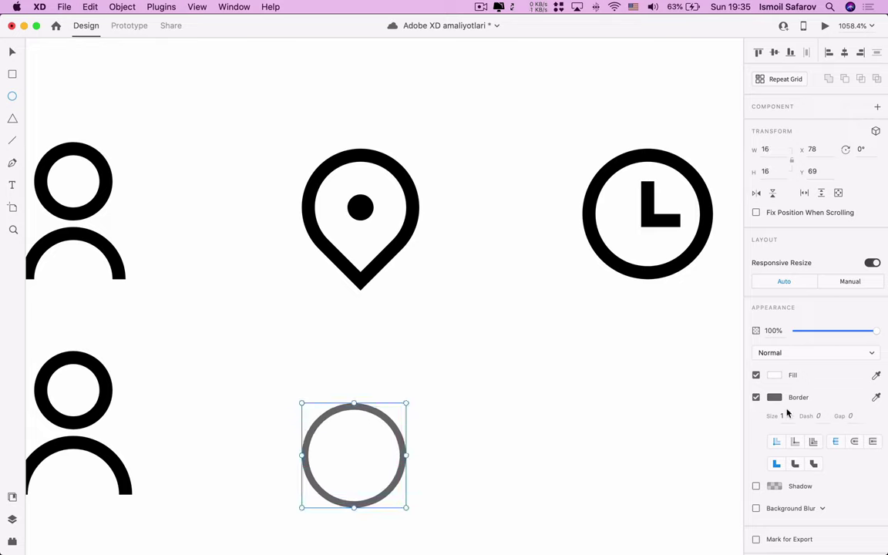
{"action": "left_click_drag", "start_coordinate": [782, 415], "coordinate": [780, 411]}
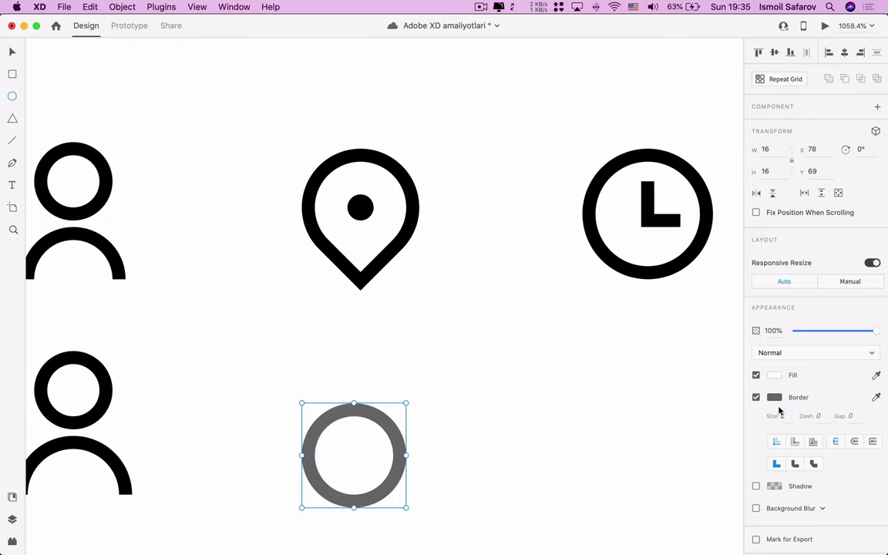
{"action": "left_click", "coordinate": [774, 397]}
{"action": "left_click_drag", "start_coordinate": [684, 410], "coordinate": [586, 458]}
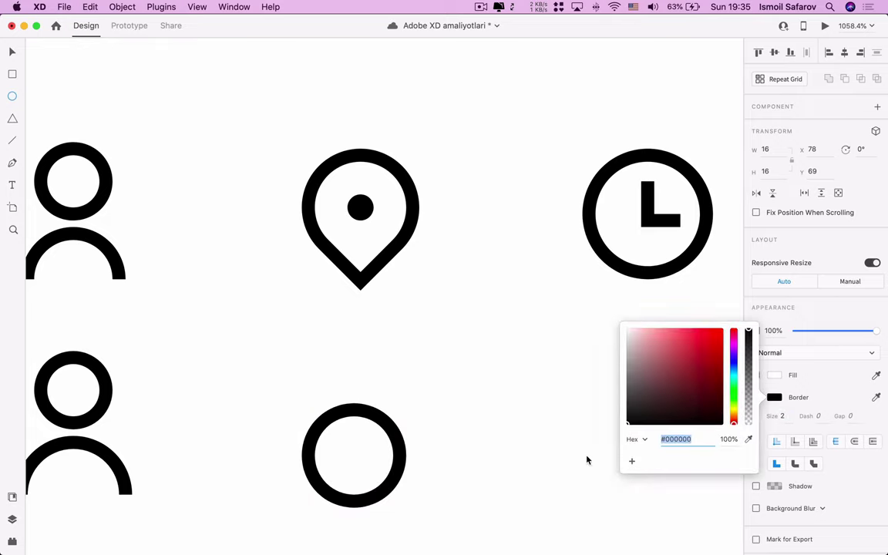
{"action": "left_click", "coordinate": [777, 391]}
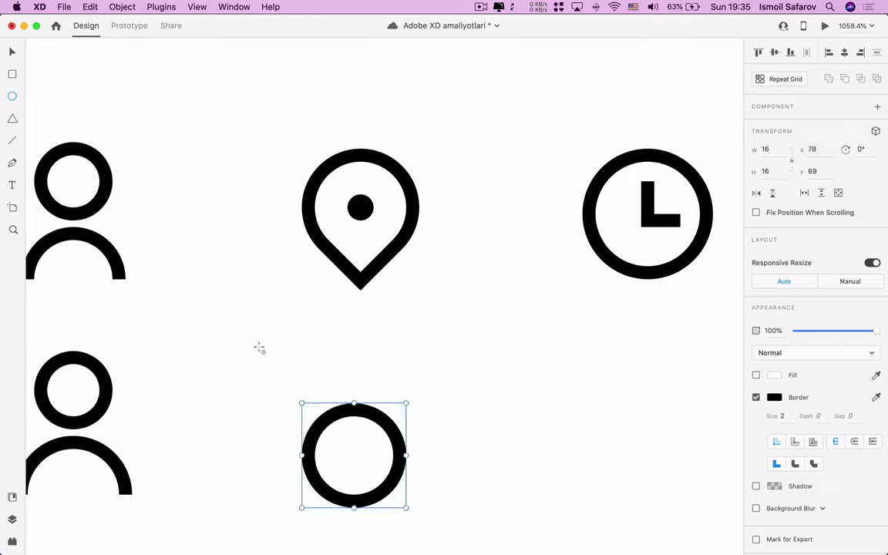
{"action": "left_click", "coordinate": [12, 51]}
{"action": "left_click_drag", "start_coordinate": [374, 426], "coordinate": [379, 400]}
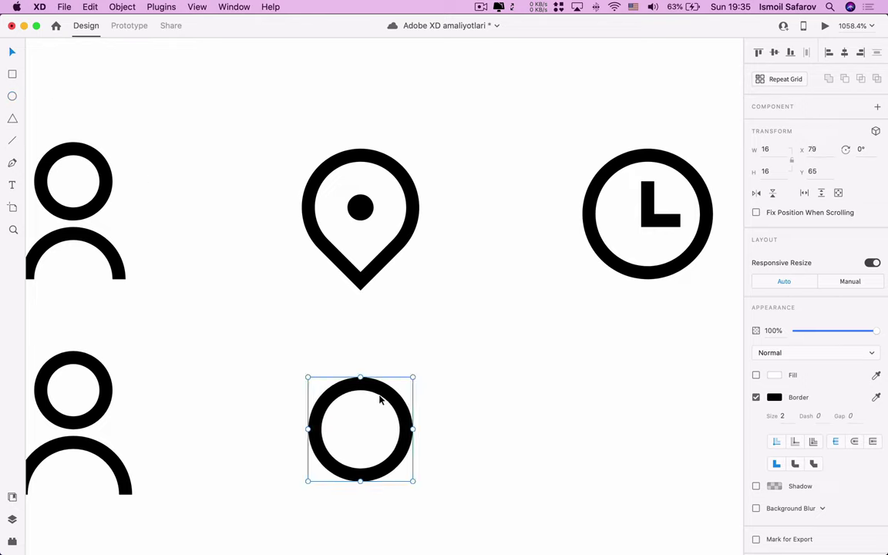
Make the circle's bottom anchor a sharp corner and nudge it down three steps into a pin tip
{"action": "scroll", "coordinate": [367, 471], "scroll_direction": "down", "scroll_amount": 2}
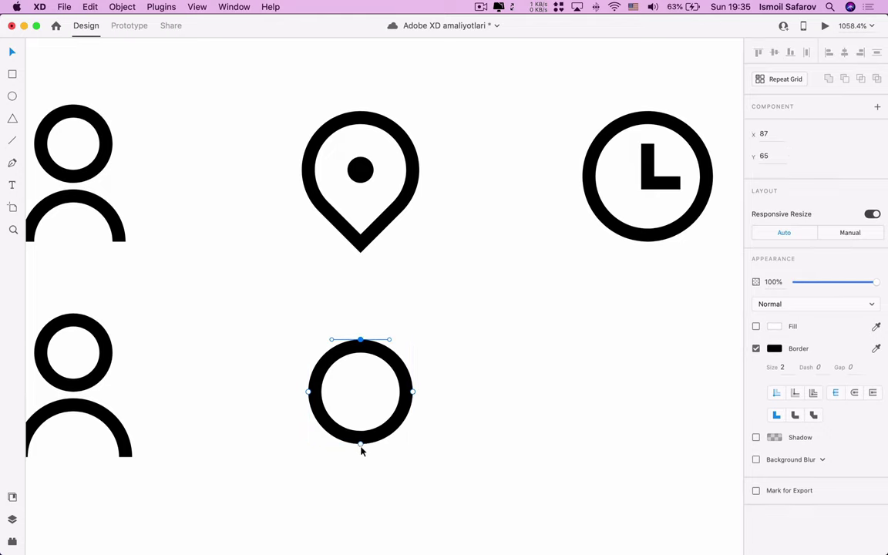
{"action": "left_click", "coordinate": [361, 445]}
{"action": "double_click", "coordinate": [361, 445]}
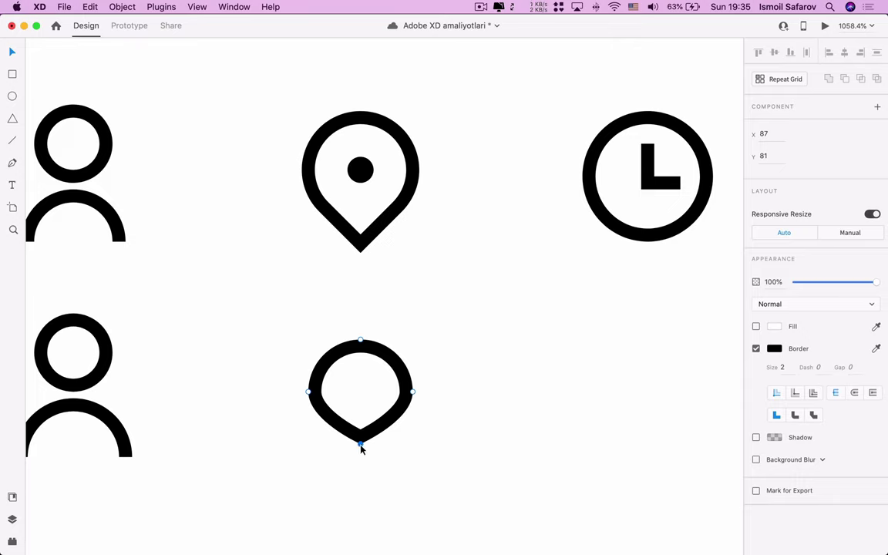
{"action": "key", "text": "Down"}
{"action": "key", "text": "Down"}
{"action": "key", "text": "Down"}
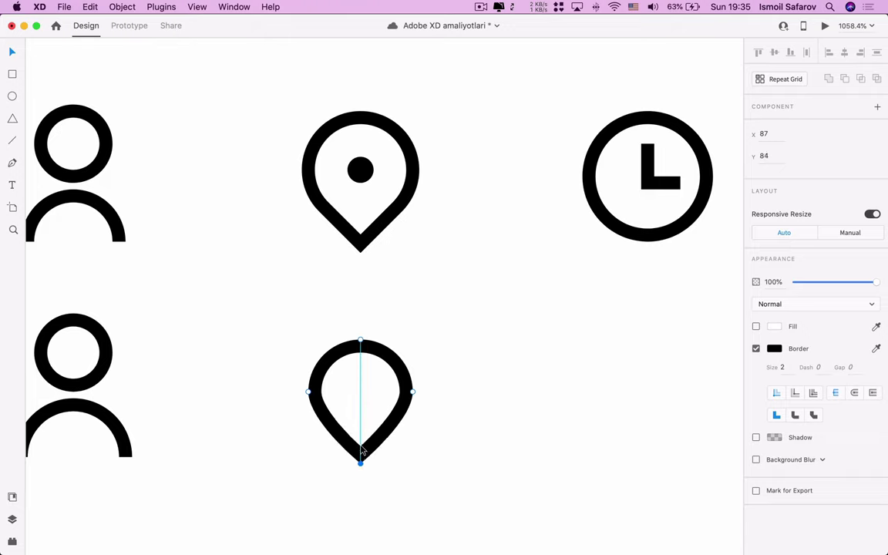
{"action": "key", "text": "Down"}
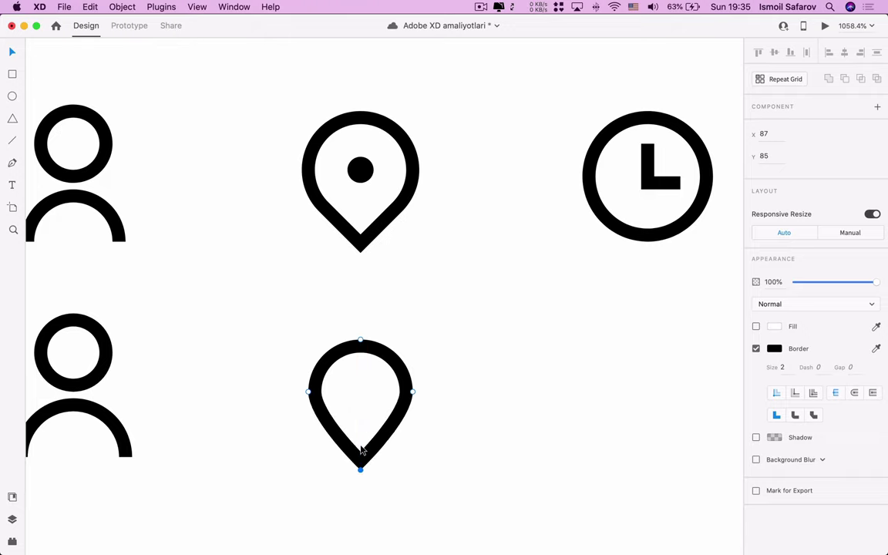
{"action": "key", "text": "Down"}
{"action": "scroll", "coordinate": [361, 450], "scroll_direction": "up", "scroll_amount": 5}
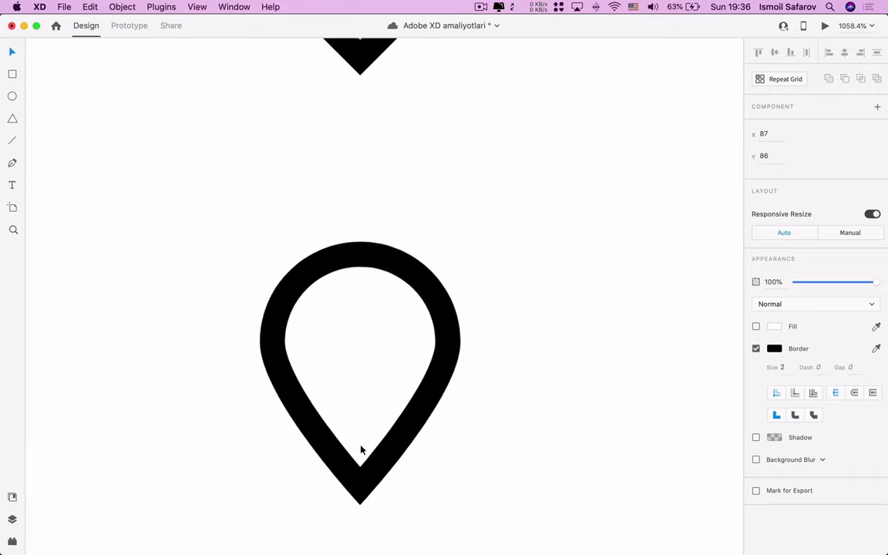
{"action": "scroll", "coordinate": [361, 450], "scroll_direction": "down", "scroll_amount": 4}
{"action": "scroll", "coordinate": [351, 230], "scroll_direction": "down", "scroll_amount": 3}
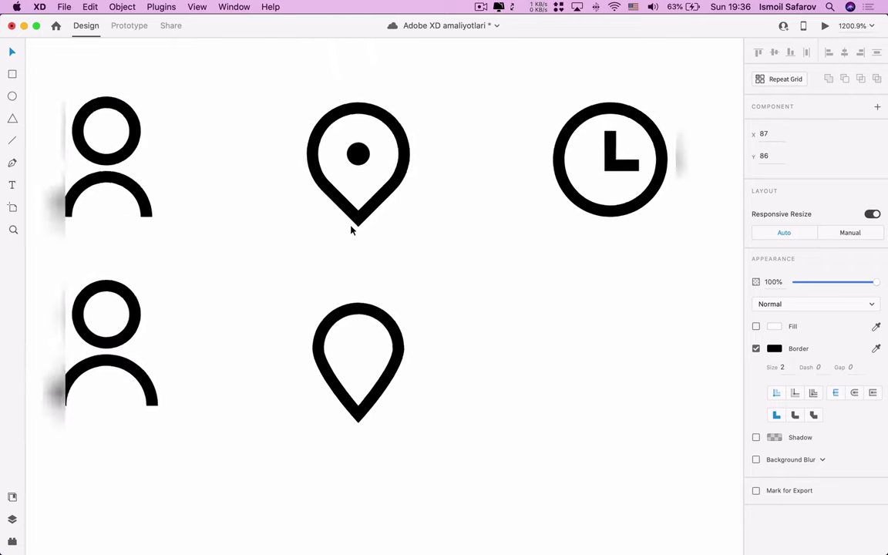
{"action": "scroll", "coordinate": [350, 230], "scroll_direction": "up", "scroll_amount": 3}
{"action": "left_click", "coordinate": [244, 436]}
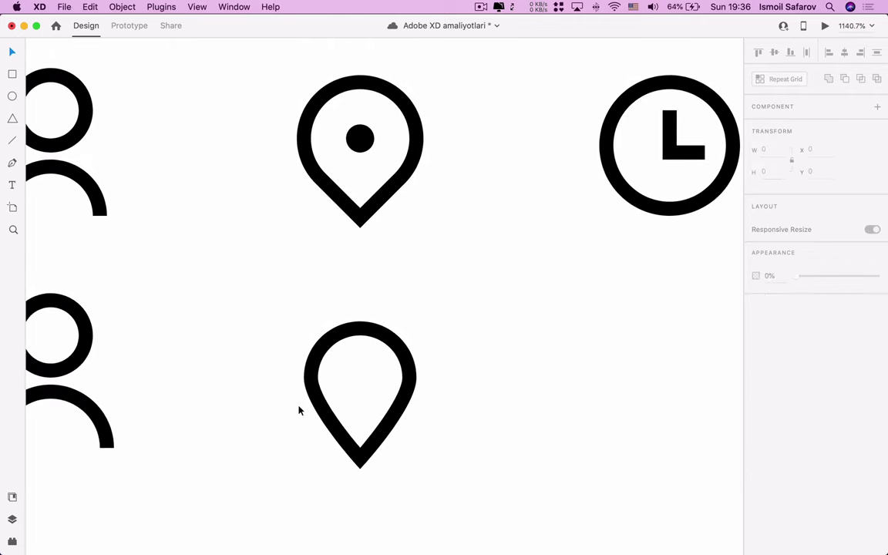
Draw a 16×16 circle right of the teardrop with a black size-2 border and no fill
{"action": "left_click", "coordinate": [15, 95]}
{"action": "left_click_drag", "start_coordinate": [487, 322], "coordinate": [599, 426]}
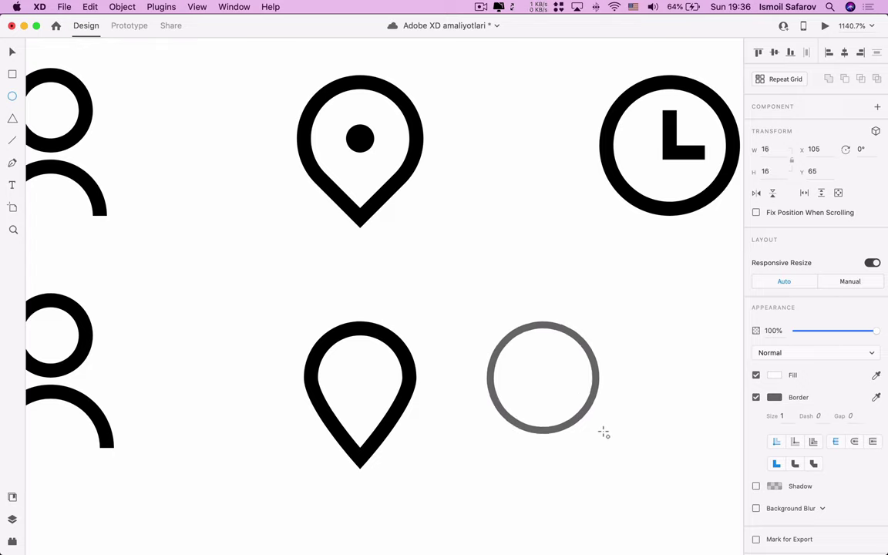
{"action": "left_click_drag", "start_coordinate": [599, 425], "coordinate": [646, 433]}
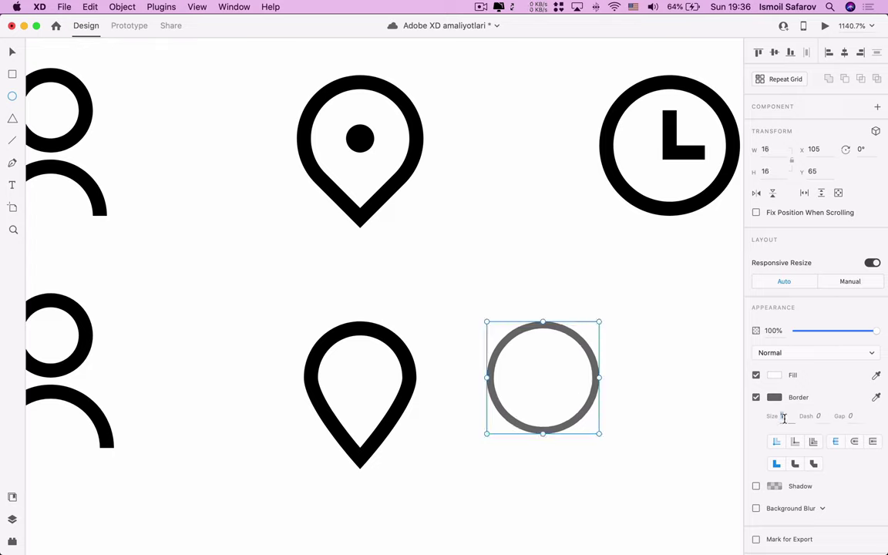
{"action": "type", "text": "2"}
{"action": "left_click", "coordinate": [774, 397]}
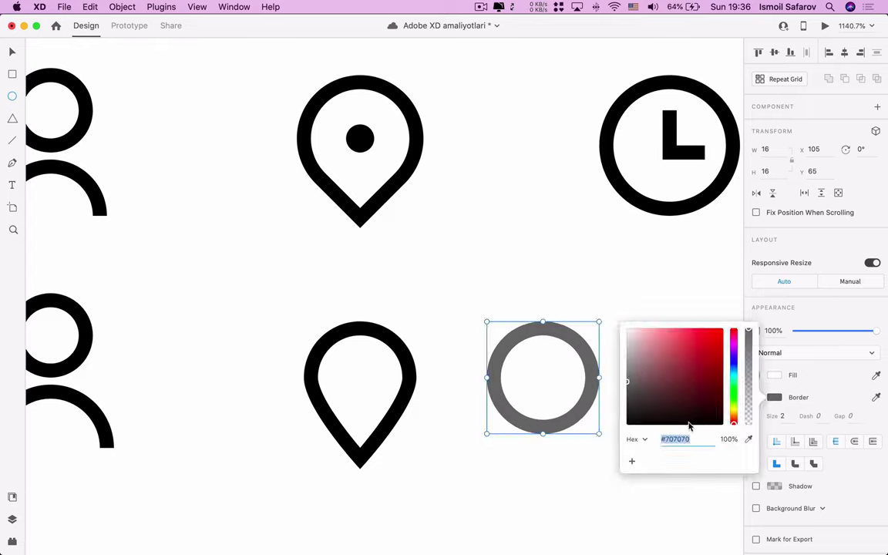
{"action": "left_click_drag", "start_coordinate": [690, 421], "coordinate": [623, 430]}
{"action": "left_click", "coordinate": [756, 383]}
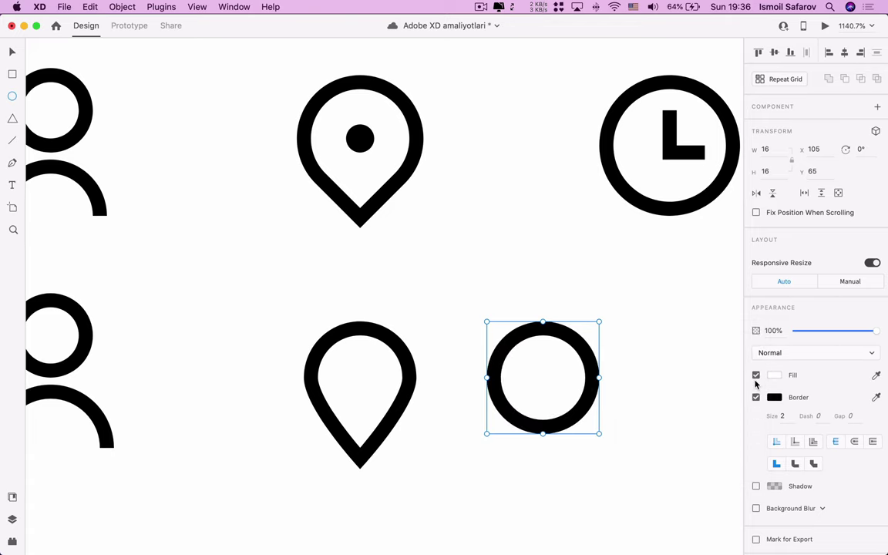
{"action": "left_click", "coordinate": [756, 375]}
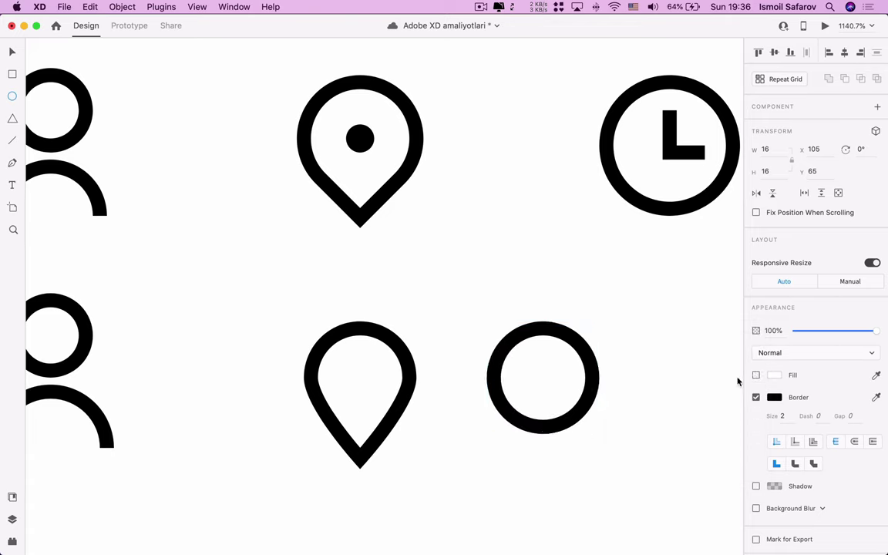
Enter anchor-point editing on the new circle
{"action": "left_click", "coordinate": [11, 164]}
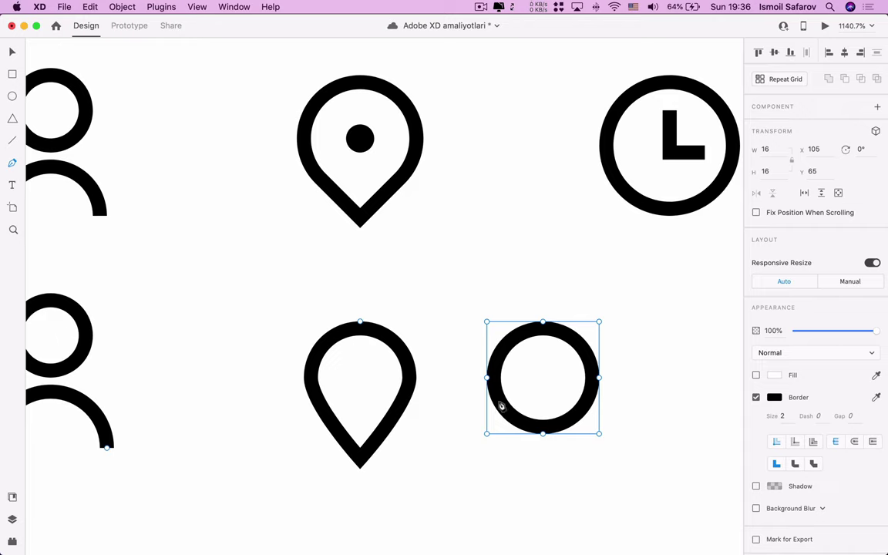
{"action": "left_click", "coordinate": [11, 52]}
{"action": "double_click", "coordinate": [521, 422]}
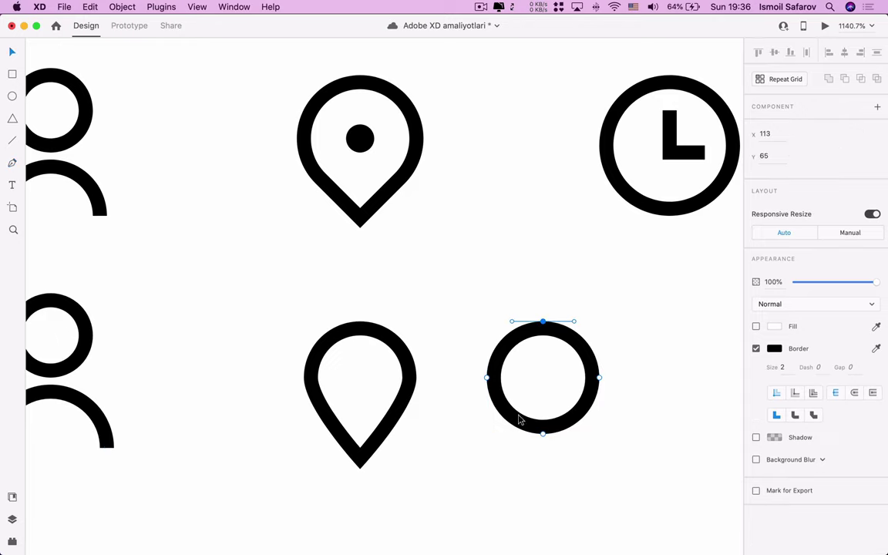
Add an anchor point on the second circle's lower-left edge
{"action": "left_click", "coordinate": [11, 162]}
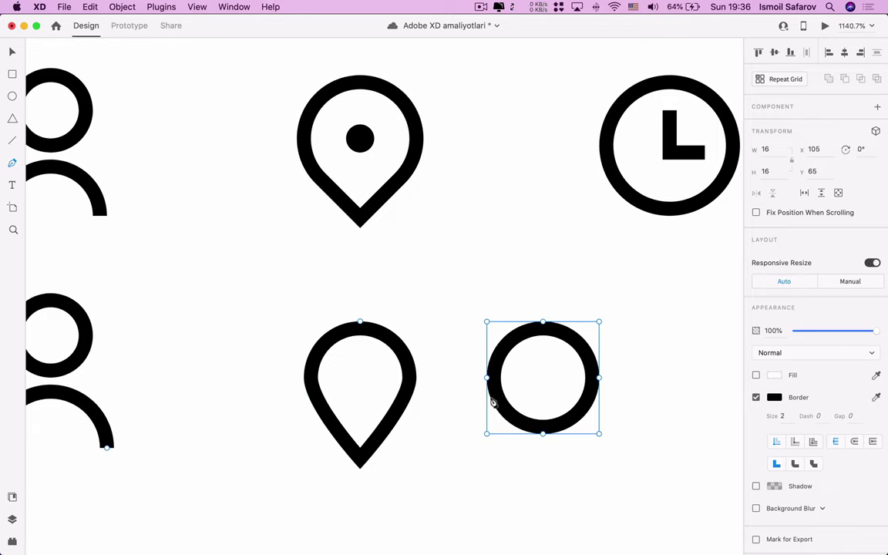
{"action": "left_click", "coordinate": [12, 53]}
{"action": "double_click", "coordinate": [495, 405]}
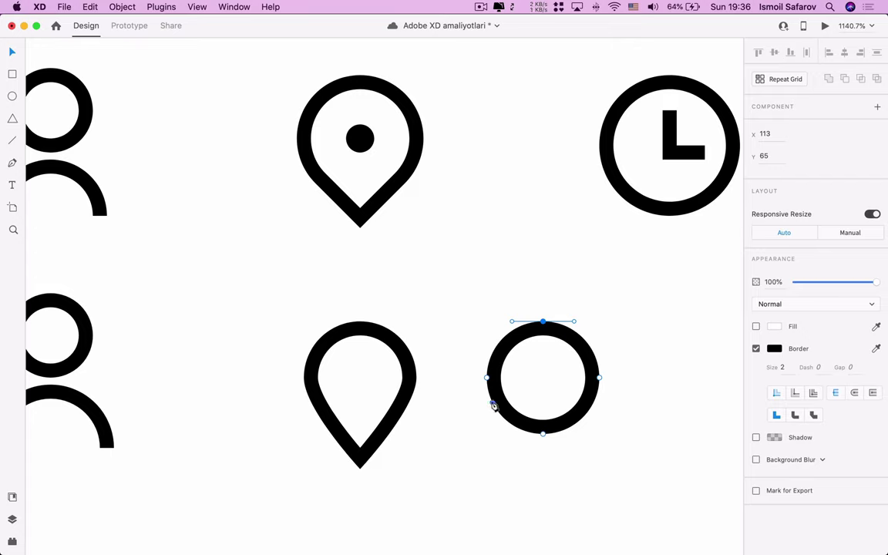
{"action": "left_click", "coordinate": [491, 400]}
{"action": "left_click_drag", "start_coordinate": [493, 404], "coordinate": [492, 401]}
{"action": "key", "text": "Delete"}
{"action": "left_click", "coordinate": [494, 405]}
{"action": "left_click", "coordinate": [494, 405]}
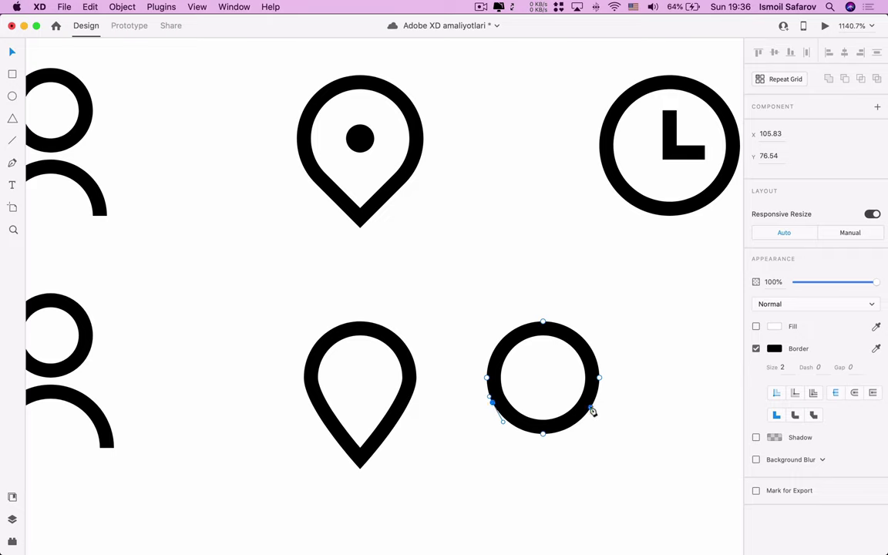
Add a lower-right anchor, then make the bottom anchor a sharp corner pulled down into a tip
{"action": "left_click", "coordinate": [591, 407]}
{"action": "left_click", "coordinate": [592, 408]}
{"action": "left_click", "coordinate": [594, 406]}
{"action": "left_click", "coordinate": [593, 403]}
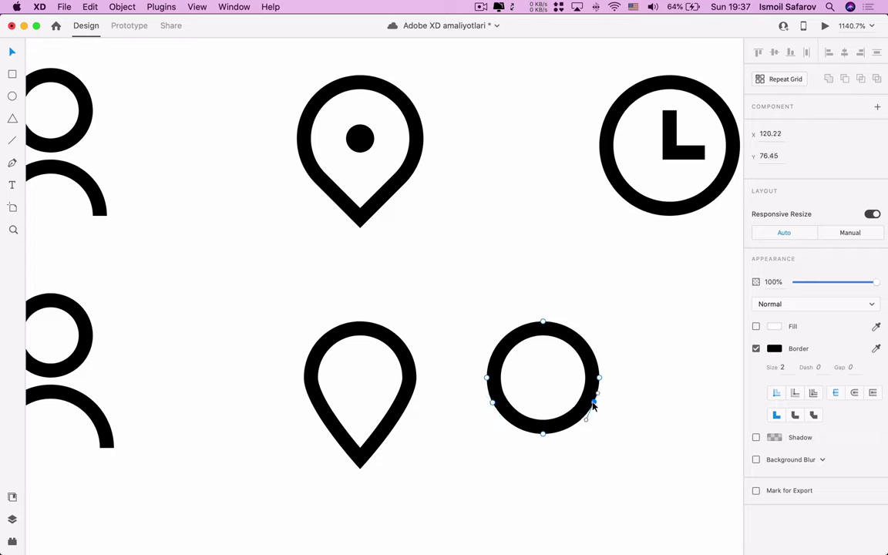
{"action": "double_click", "coordinate": [543, 434]}
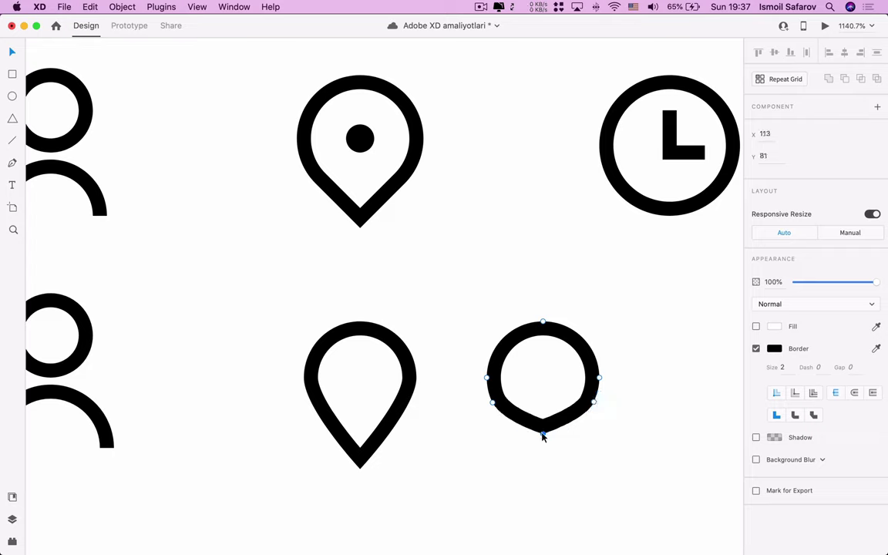
{"action": "key", "text": "Down"}
{"action": "key", "text": "Down"}
{"action": "key", "text": "Down"}
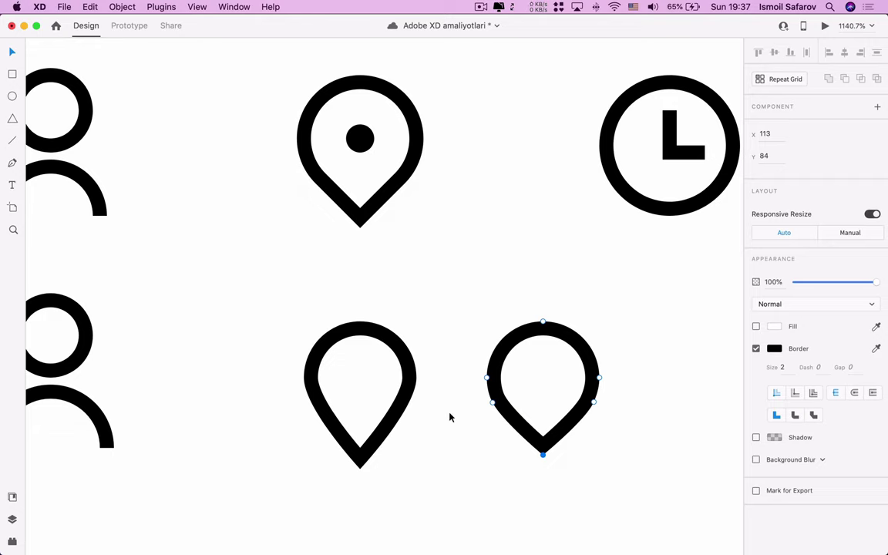
{"action": "key", "text": "Up"}
{"action": "left_click", "coordinate": [450, 434]}
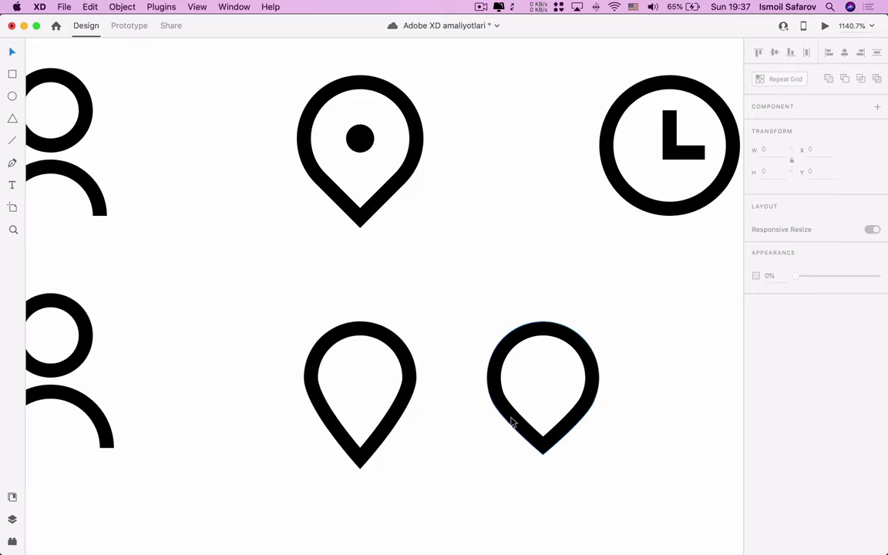
Draw a small circle inside the right location pin
{"action": "scroll", "coordinate": [539, 390], "scroll_direction": "up", "scroll_amount": 3}
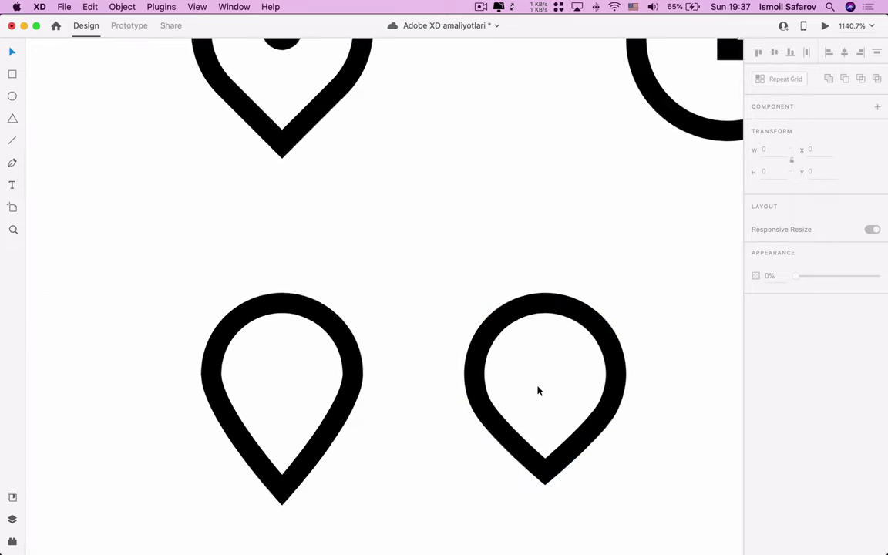
{"action": "scroll", "coordinate": [539, 391], "scroll_direction": "down", "scroll_amount": 2}
{"action": "scroll", "coordinate": [540, 390], "scroll_direction": "right", "scroll_amount": 2}
{"action": "scroll", "coordinate": [588, 341], "scroll_direction": "up", "scroll_amount": 2}
{"action": "scroll", "coordinate": [589, 341], "scroll_direction": "left", "scroll_amount": 2}
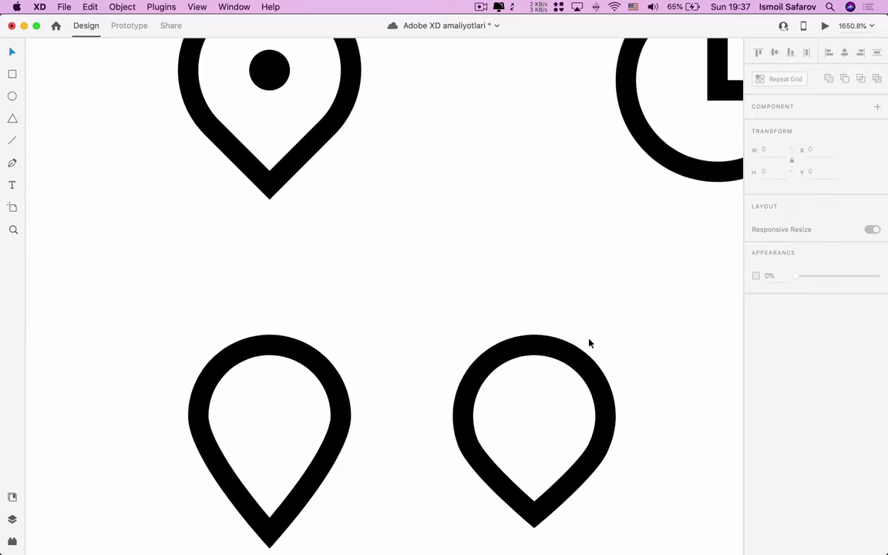
{"action": "left_click", "coordinate": [13, 96]}
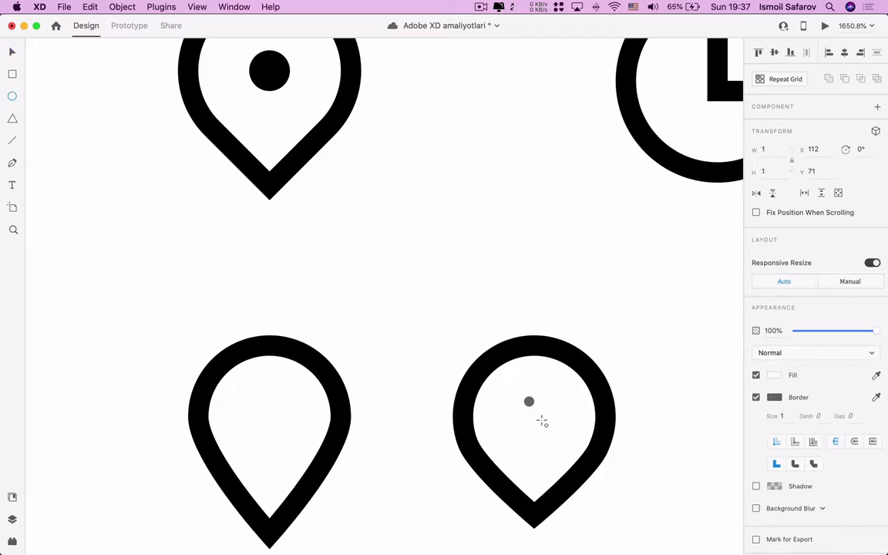
{"action": "mouse_move", "coordinate": [524, 401]}
{"action": "left_mouse_down"}
{"action": "mouse_move", "coordinate": [552, 428]}
{"action": "mouse_move", "coordinate": [528, 428]}
{"action": "mouse_move", "coordinate": [554, 398]}
{"action": "left_mouse_up"}
Centre the dot at 4 × 4 in the pin, remove its border and fill it #000000
{"action": "key", "text": "v"}
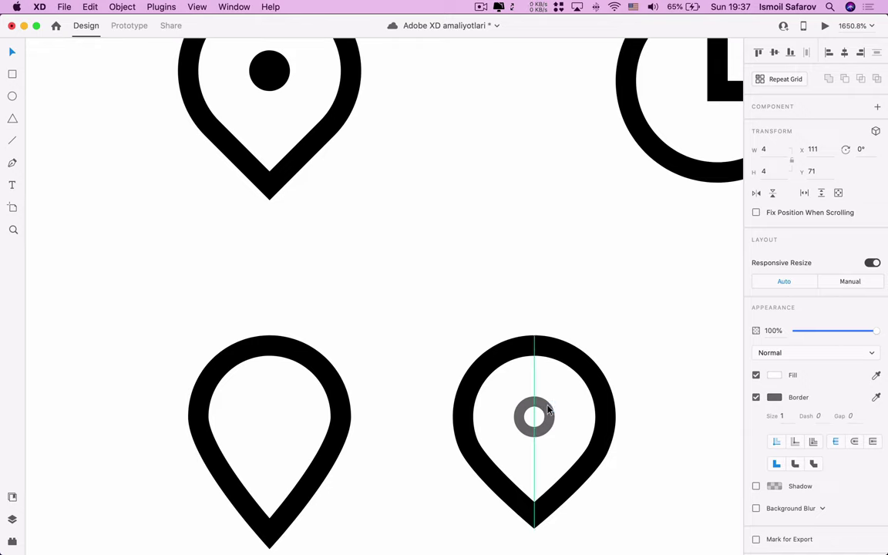
{"action": "left_click_drag", "start_coordinate": [549, 410], "coordinate": [569, 414]}
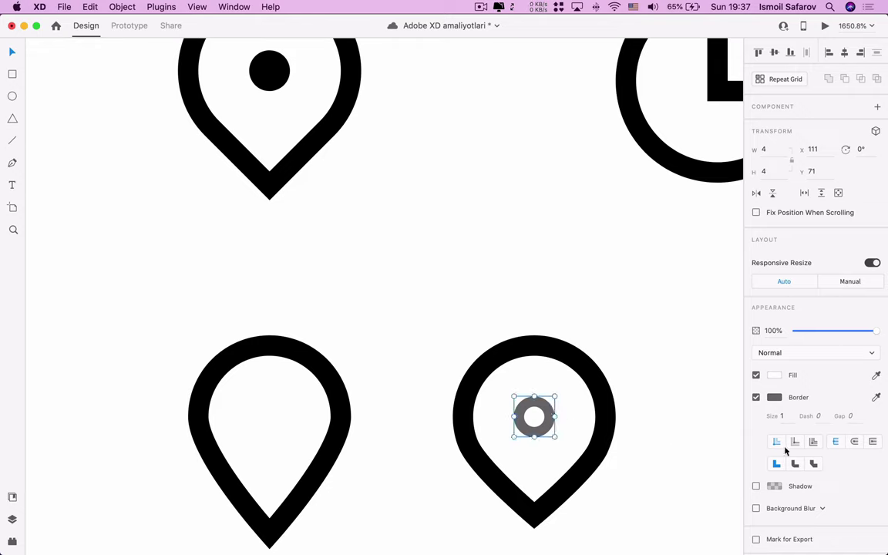
{"action": "left_click", "coordinate": [755, 397]}
{"action": "left_click", "coordinate": [773, 375]}
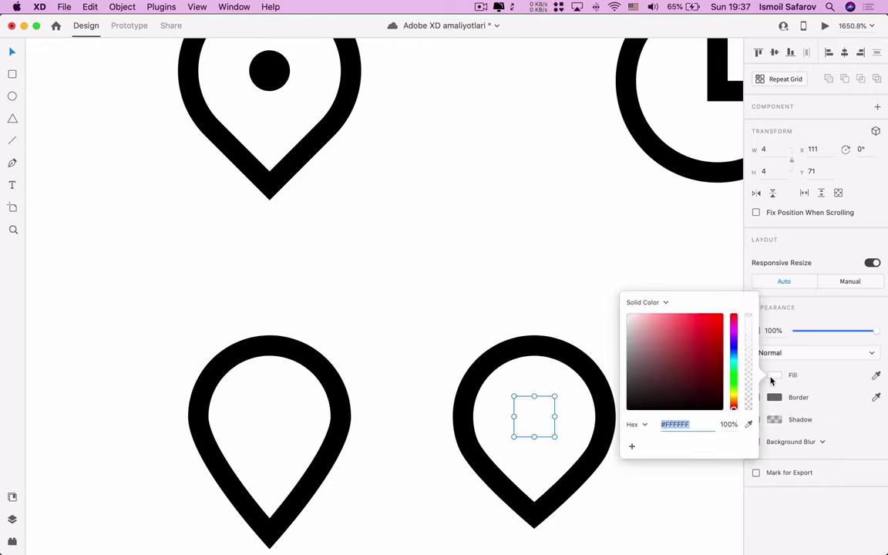
{"action": "left_click", "coordinate": [628, 409]}
{"action": "left_click", "coordinate": [540, 316]}
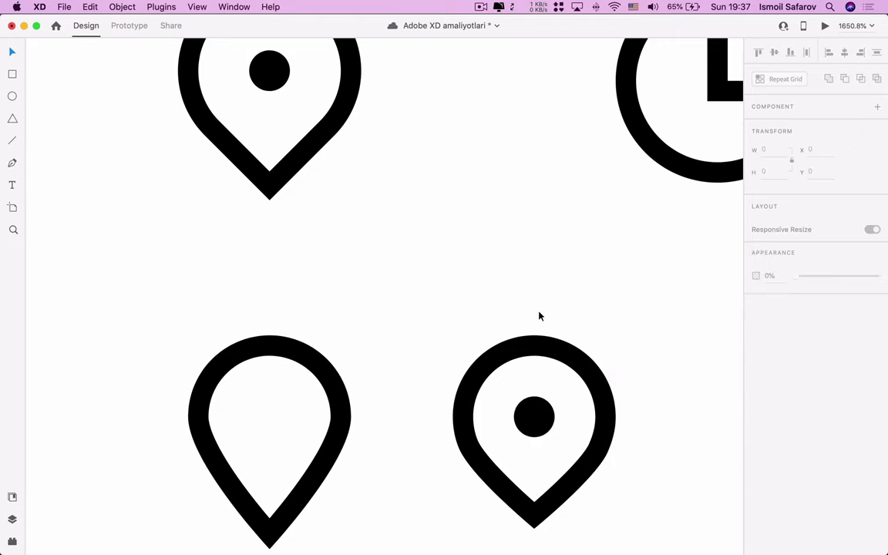
{"action": "scroll", "coordinate": [540, 316], "scroll_direction": "down", "scroll_amount": 5}
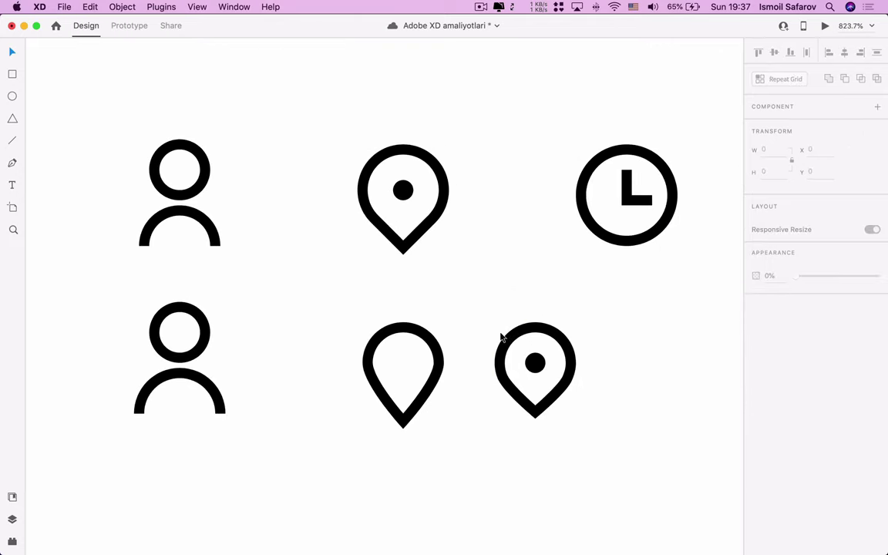
Delete the empty pin outline beneath the original pin
{"action": "scroll", "coordinate": [400, 410], "scroll_direction": "up", "scroll_amount": 3}
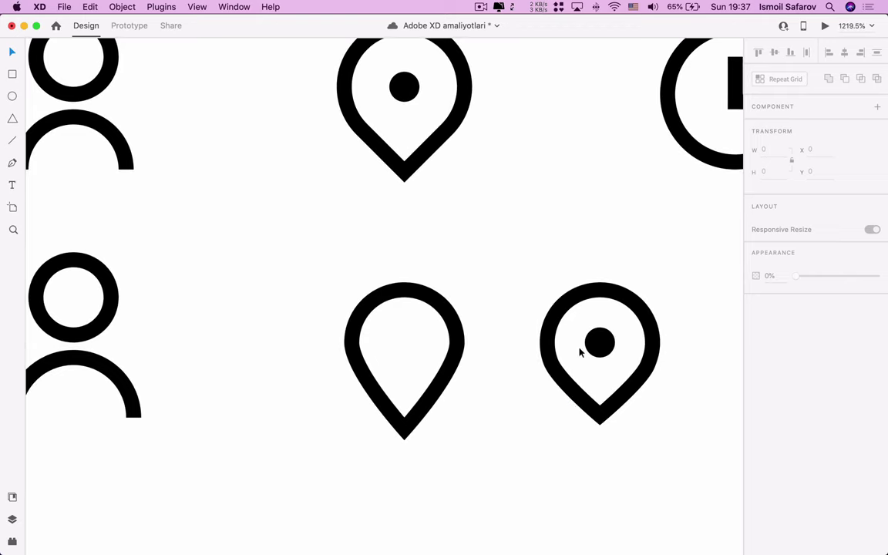
{"action": "scroll", "coordinate": [571, 404], "scroll_direction": "down", "scroll_amount": 1}
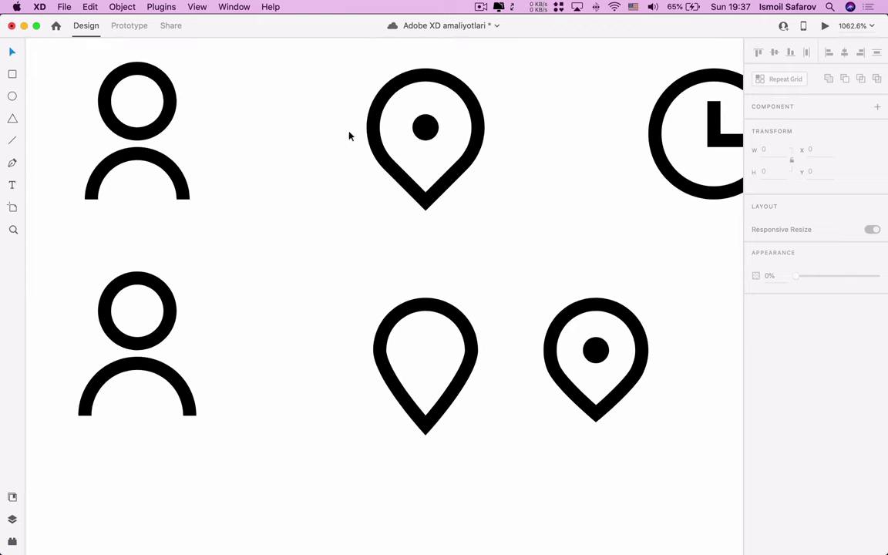
{"action": "left_click_drag", "start_coordinate": [474, 293], "coordinate": [420, 382]}
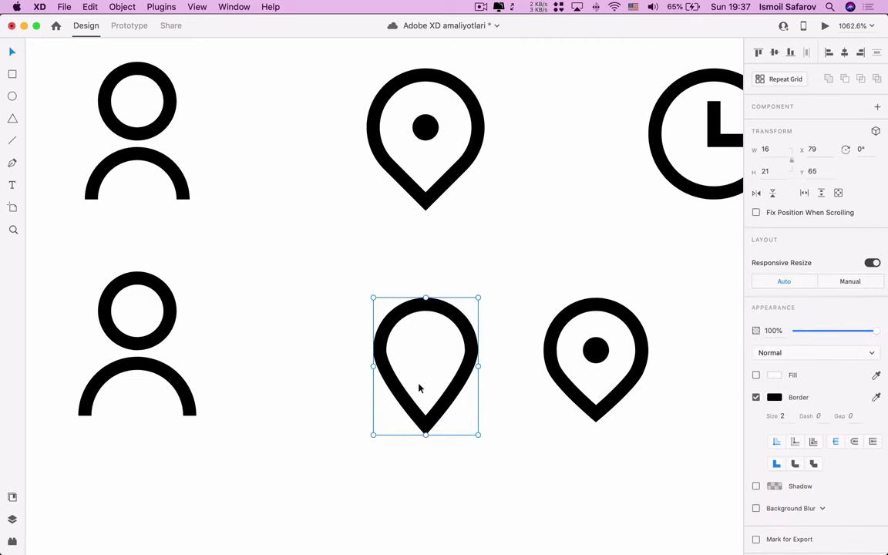
{"action": "key", "text": "BackSpace"}
Move the dotted pin left into the empty pin's former spot
{"action": "left_click_drag", "start_coordinate": [482, 313], "coordinate": [642, 444]}
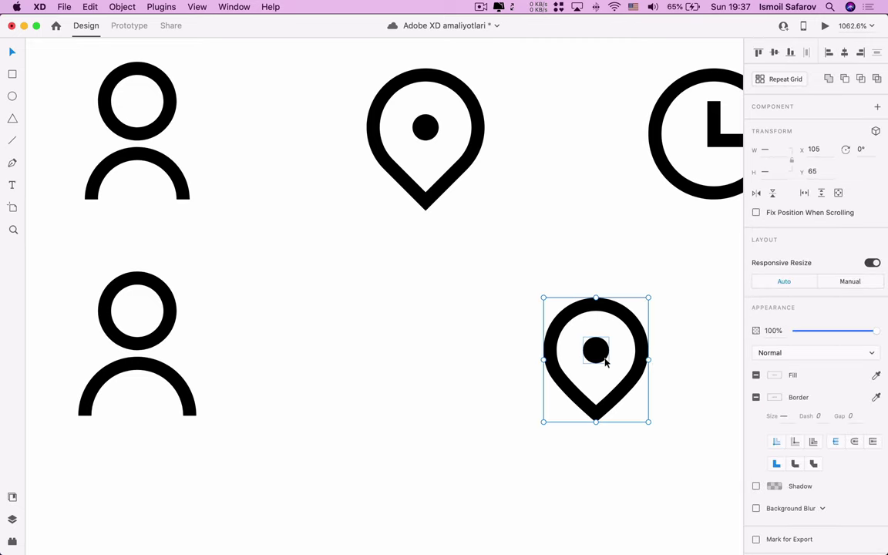
{"action": "left_click_drag", "start_coordinate": [605, 358], "coordinate": [438, 381]}
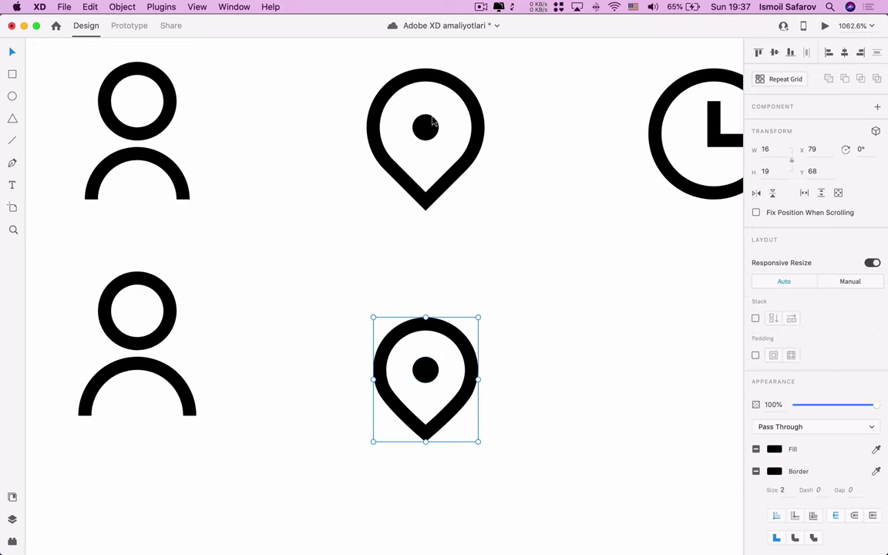
{"action": "scroll", "coordinate": [398, 222], "scroll_direction": "down", "scroll_amount": 2}
{"action": "scroll", "coordinate": [539, 336], "scroll_direction": "right", "scroll_amount": 3}
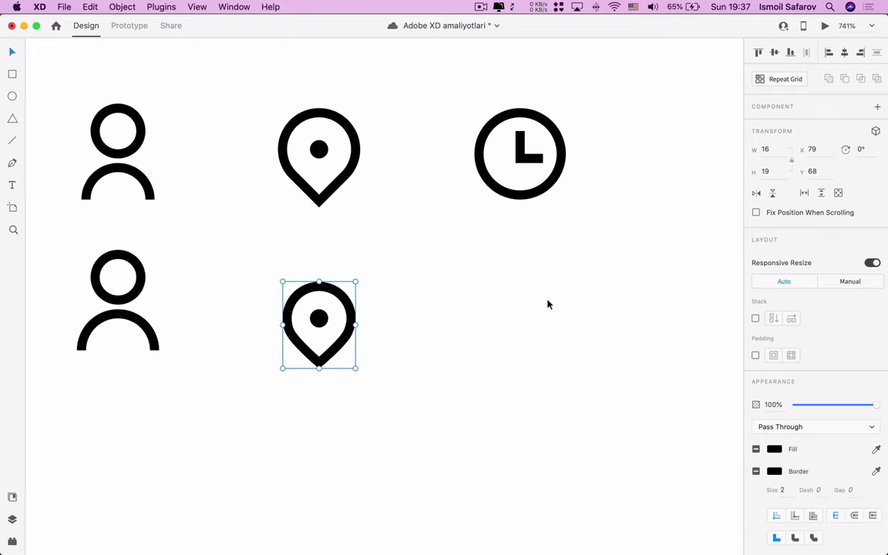
{"action": "scroll", "coordinate": [546, 303], "scroll_direction": "up", "scroll_amount": 2}
{"action": "scroll", "coordinate": [548, 305], "scroll_direction": "up", "scroll_amount": 2}
{"action": "scroll", "coordinate": [548, 304], "scroll_direction": "down", "scroll_amount": 1}
{"action": "scroll", "coordinate": [548, 305], "scroll_direction": "right", "scroll_amount": 2}
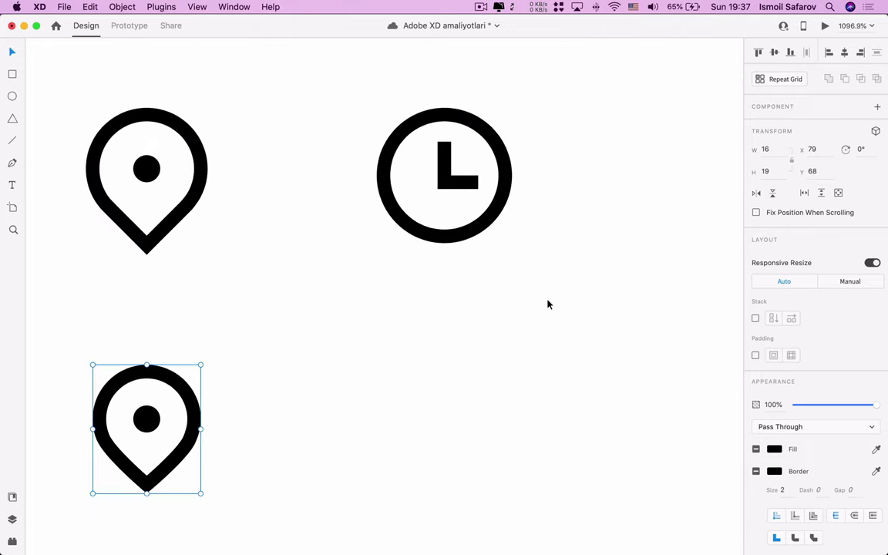
{"action": "scroll", "coordinate": [531, 356], "scroll_direction": "up", "scroll_amount": 2}
{"action": "scroll", "coordinate": [531, 356], "scroll_direction": "up", "scroll_amount": 1}
{"action": "scroll", "coordinate": [531, 356], "scroll_direction": "right", "scroll_amount": 1}
{"action": "scroll", "coordinate": [531, 356], "scroll_direction": "down", "scroll_amount": 1}
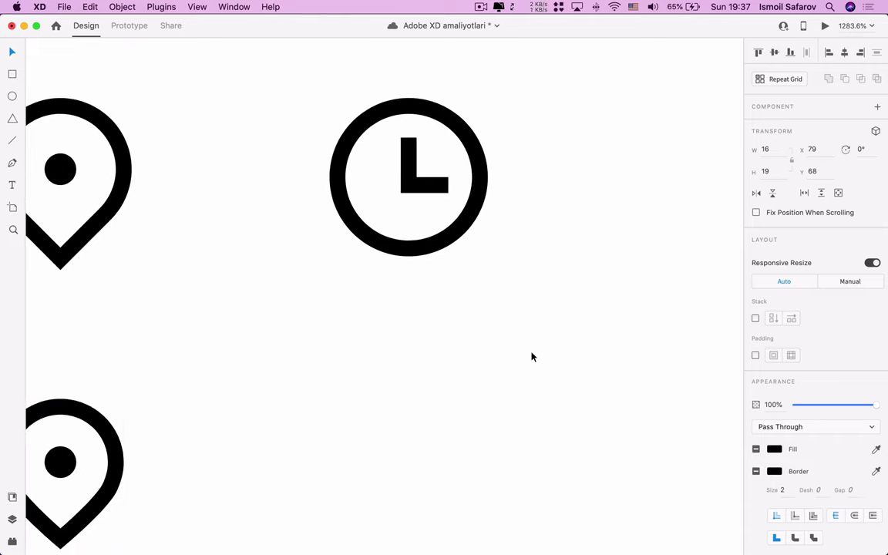
Draw a 16 × 16 circle under the clock with a black size-2 border and no fill
{"action": "left_click", "coordinate": [12, 96]}
{"action": "mouse_move", "coordinate": [339, 383]}
{"action": "left_mouse_down"}
{"action": "mouse_move", "coordinate": [460, 490]}
{"action": "mouse_move", "coordinate": [464, 509]}
{"action": "left_mouse_up"}
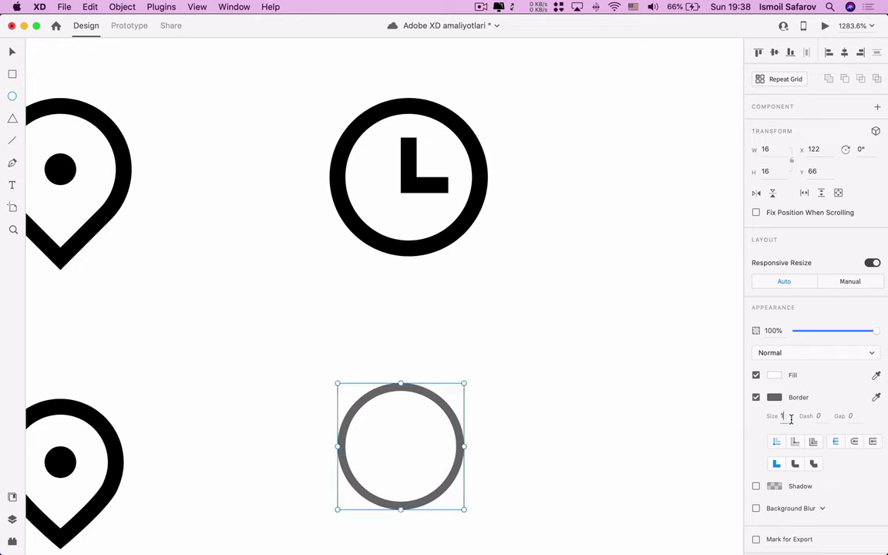
{"action": "left_click", "coordinate": [785, 416]}
{"action": "type", "text": "2"}
{"action": "key", "text": "Return"}
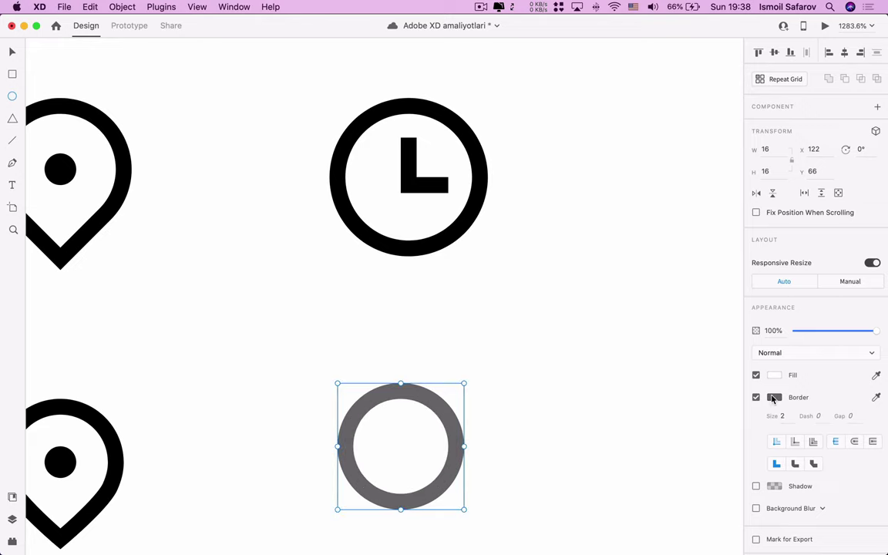
{"action": "left_click", "coordinate": [774, 397]}
{"action": "left_click_drag", "start_coordinate": [671, 419], "coordinate": [605, 430]}
{"action": "left_click", "coordinate": [756, 375]}
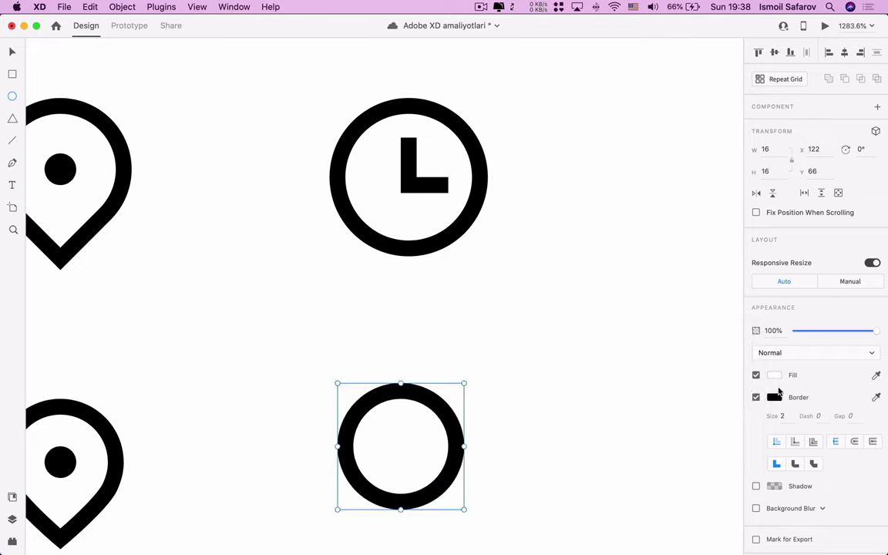
{"action": "left_click", "coordinate": [756, 375]}
{"action": "left_click", "coordinate": [756, 376]}
{"action": "left_click", "coordinate": [258, 433]}
{"action": "scroll", "coordinate": [365, 479], "scroll_direction": "up", "scroll_amount": 2}
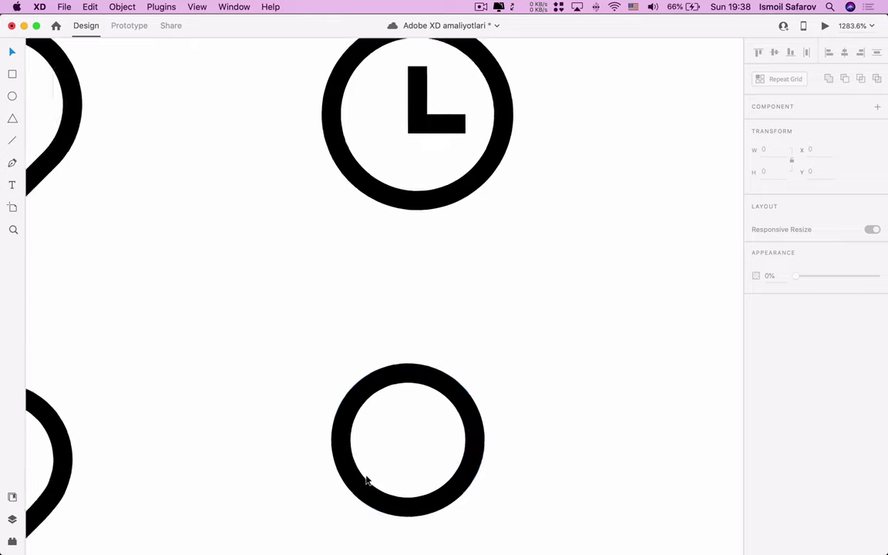
{"action": "scroll", "coordinate": [366, 479], "scroll_direction": "up", "scroll_amount": 2}
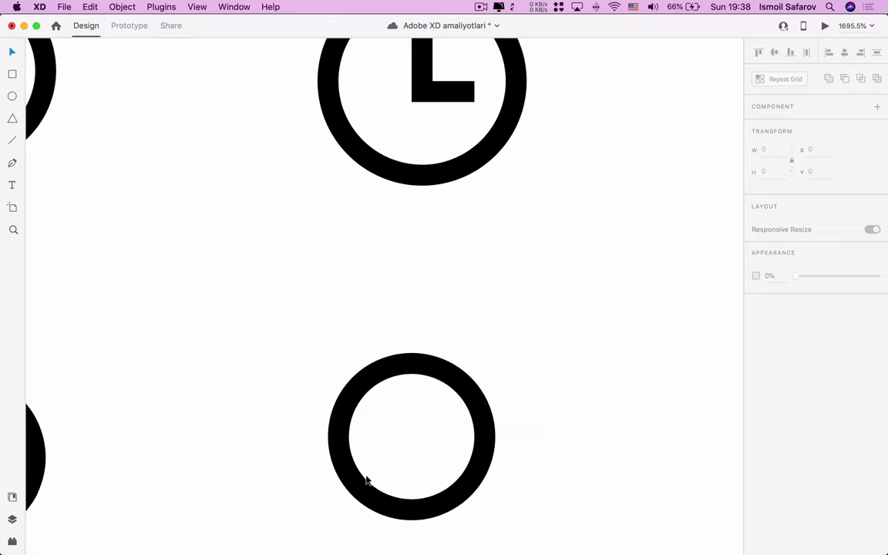
Draw vertical and horizontal hand lines in the ring with border size 2 and colour #000000
{"action": "left_click", "coordinate": [11, 141]}
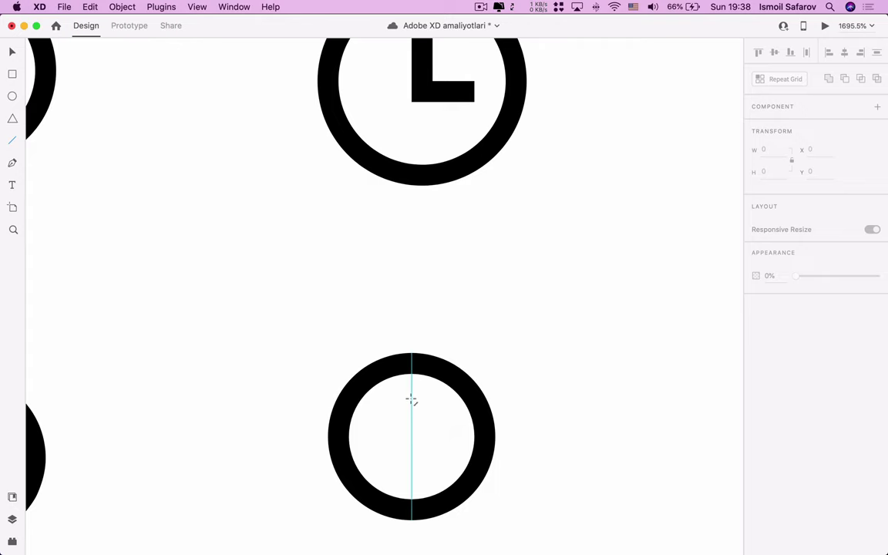
{"action": "mouse_move", "coordinate": [410, 404]}
{"action": "left_mouse_down"}
{"action": "mouse_move", "coordinate": [413, 438]}
{"action": "mouse_move", "coordinate": [469, 442]}
{"action": "left_mouse_up"}
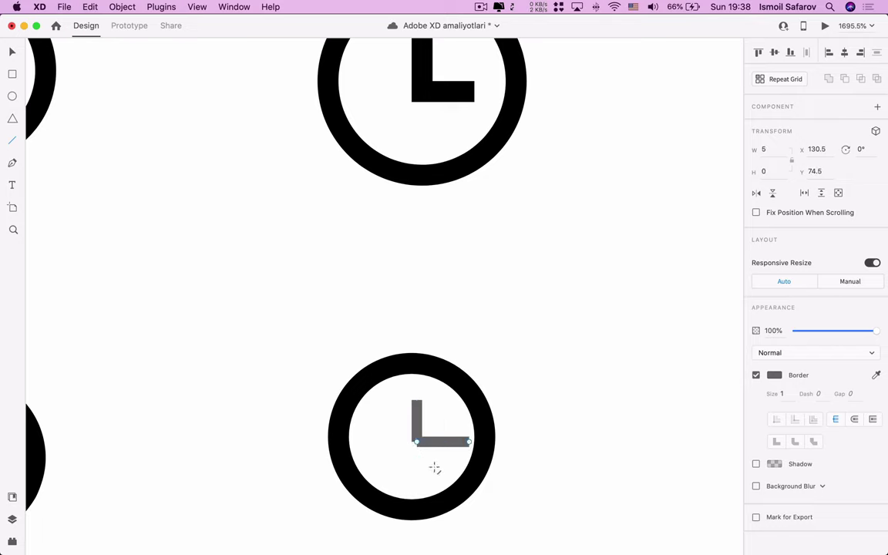
{"action": "mouse_move", "coordinate": [458, 442]}
{"action": "left_click_drag", "start_coordinate": [459, 444], "coordinate": [461, 442]}
{"action": "key", "text": "v"}
{"action": "left_click", "coordinate": [415, 421], "text": "shift"}
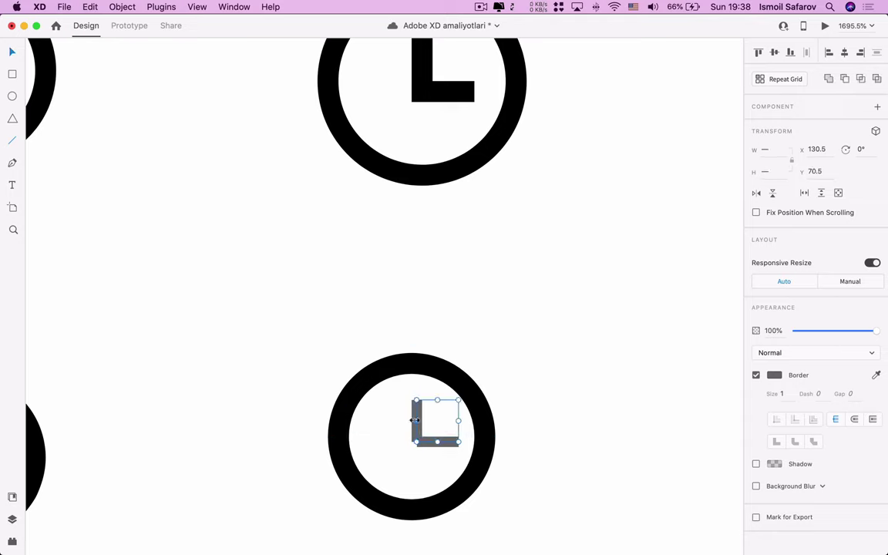
{"action": "type", "text": "2"}
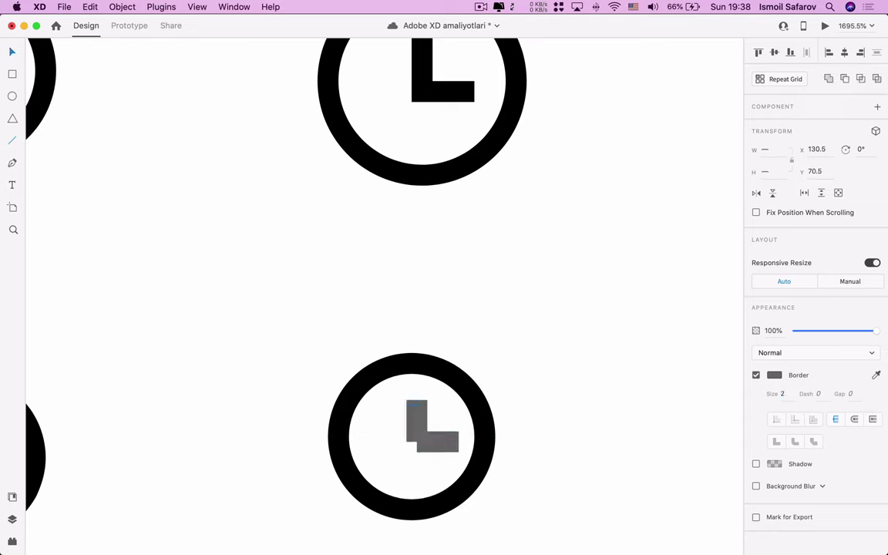
{"action": "left_click", "coordinate": [773, 374]}
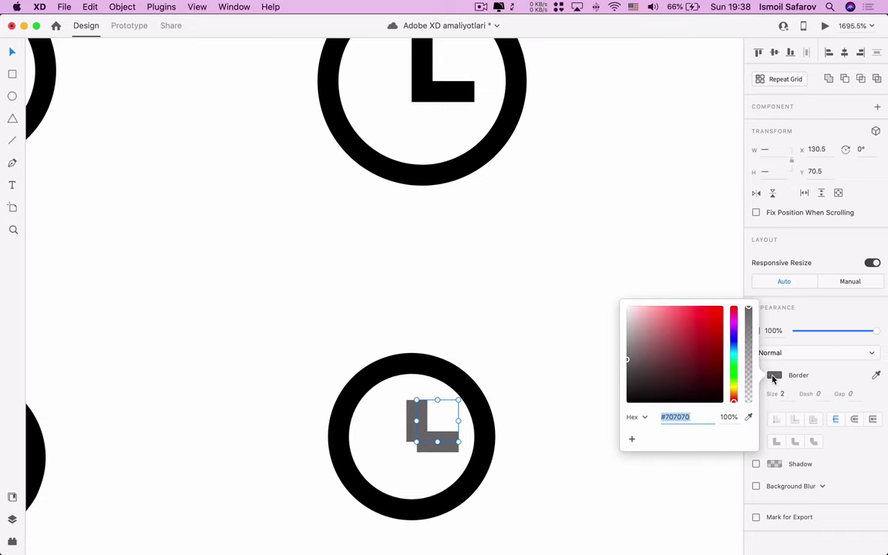
{"action": "left_click_drag", "start_coordinate": [682, 387], "coordinate": [632, 397]}
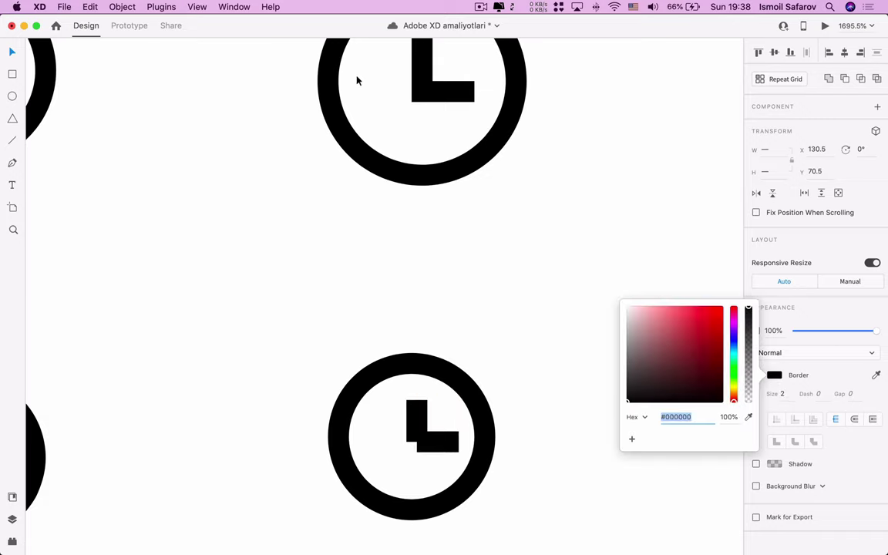
Shrink the L-shaped hand and realign its vertical and horizontal strokes at the clock centre
{"action": "scroll", "coordinate": [440, 454], "scroll_direction": "up", "scroll_amount": 3}
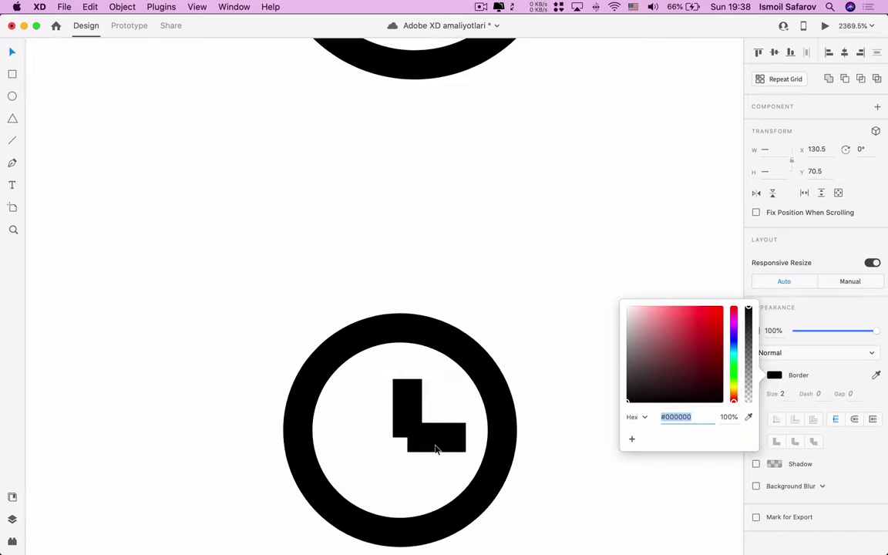
{"action": "left_click_drag", "start_coordinate": [411, 437], "coordinate": [389, 452]}
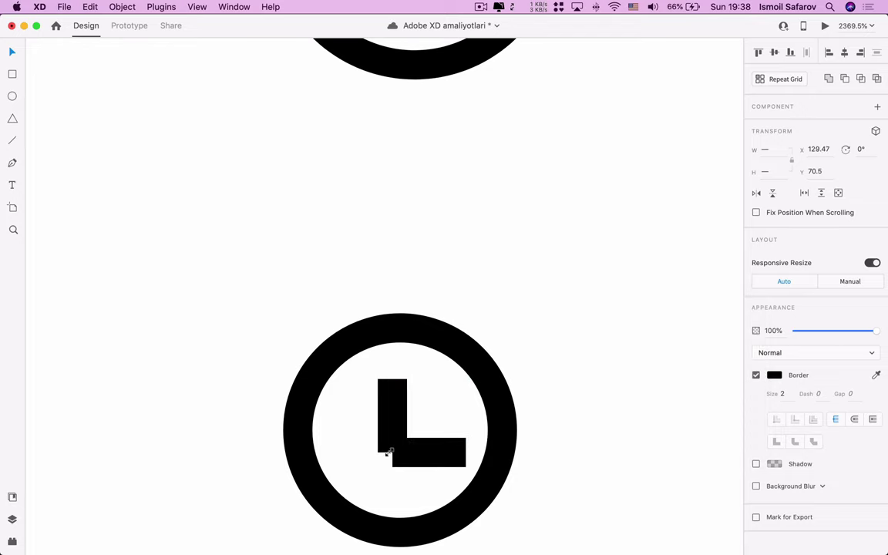
{"action": "key", "text": "Escape"}
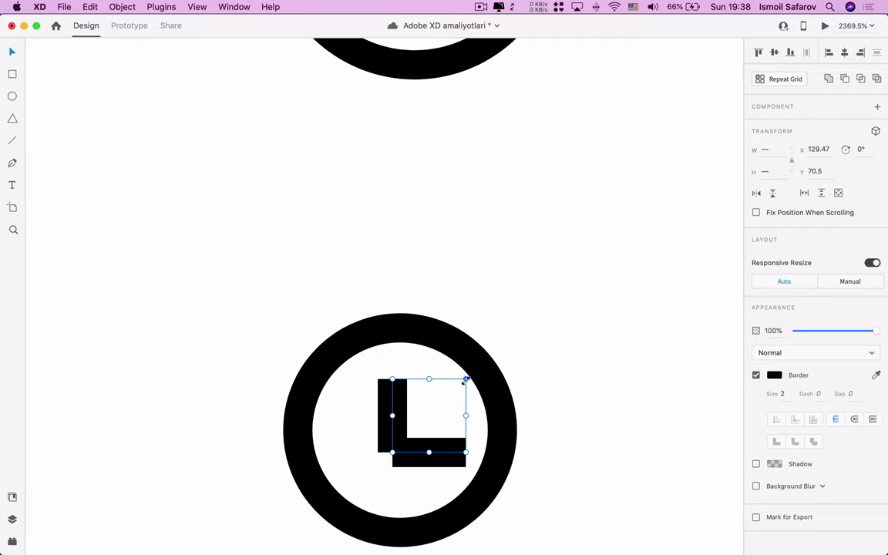
{"action": "left_click_drag", "start_coordinate": [466, 380], "coordinate": [455, 382]}
{"action": "scroll", "coordinate": [409, 438], "scroll_direction": "down", "scroll_amount": 3}
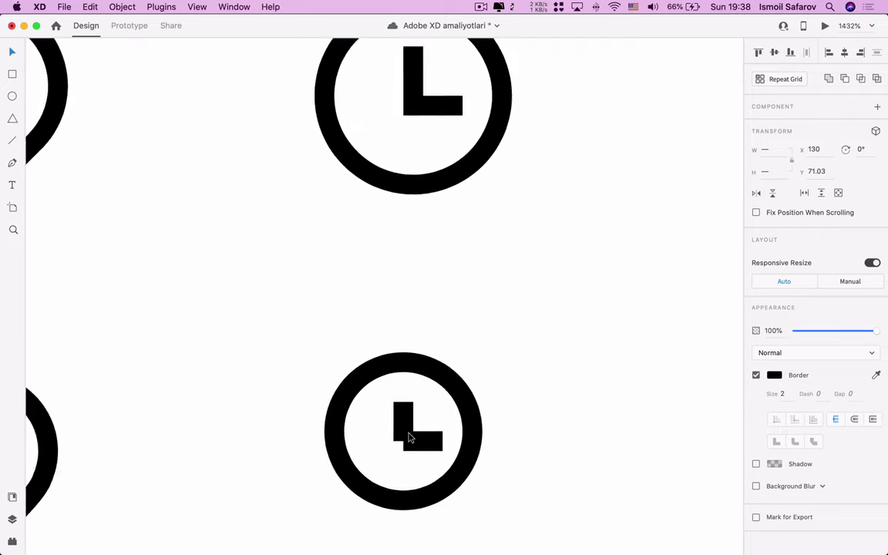
{"action": "scroll", "coordinate": [409, 437], "scroll_direction": "up", "scroll_amount": 2}
{"action": "left_click", "coordinate": [403, 410]}
{"action": "left_click_drag", "start_coordinate": [402, 402], "coordinate": [401, 395]}
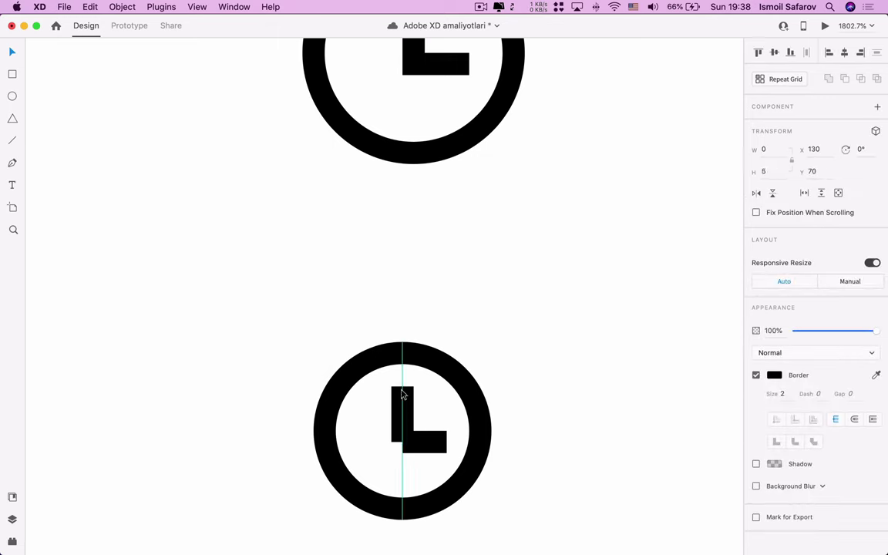
{"action": "left_click", "coordinate": [426, 444]}
{"action": "left_click_drag", "start_coordinate": [401, 445], "coordinate": [387, 443]}
{"action": "left_click", "coordinate": [359, 461]}
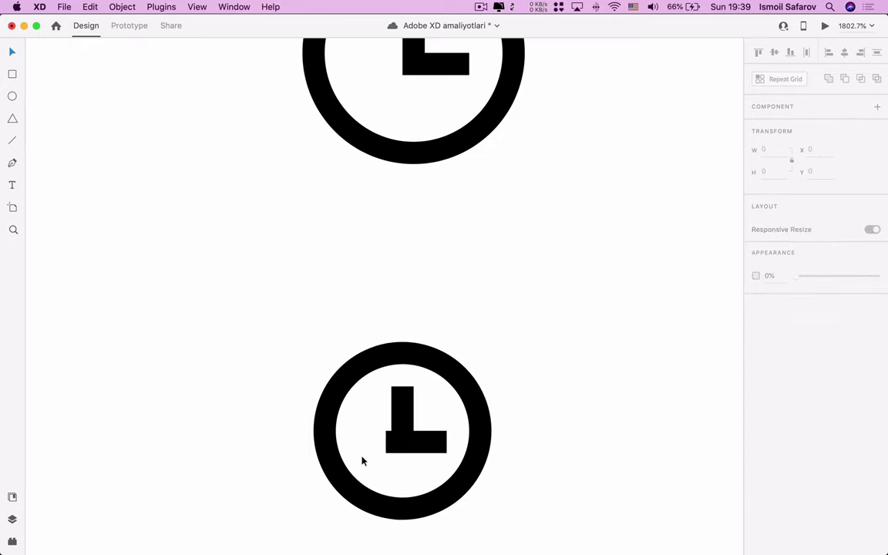
Set the horizontal stroke's X to 128, then nudge it to 129
{"action": "scroll", "coordinate": [360, 460], "scroll_direction": "up", "scroll_amount": 3}
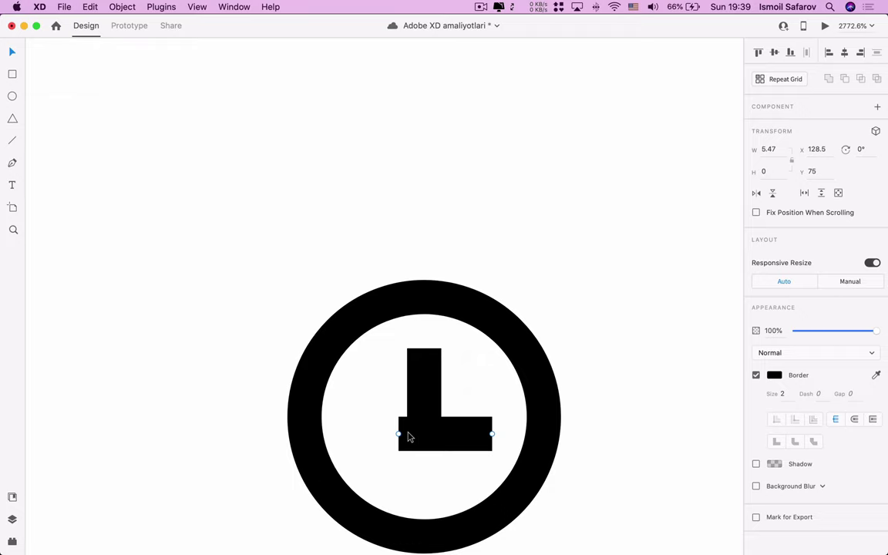
{"action": "scroll", "coordinate": [409, 437], "scroll_direction": "up", "scroll_amount": 3}
{"action": "scroll", "coordinate": [409, 437], "scroll_direction": "up", "scroll_amount": 3}
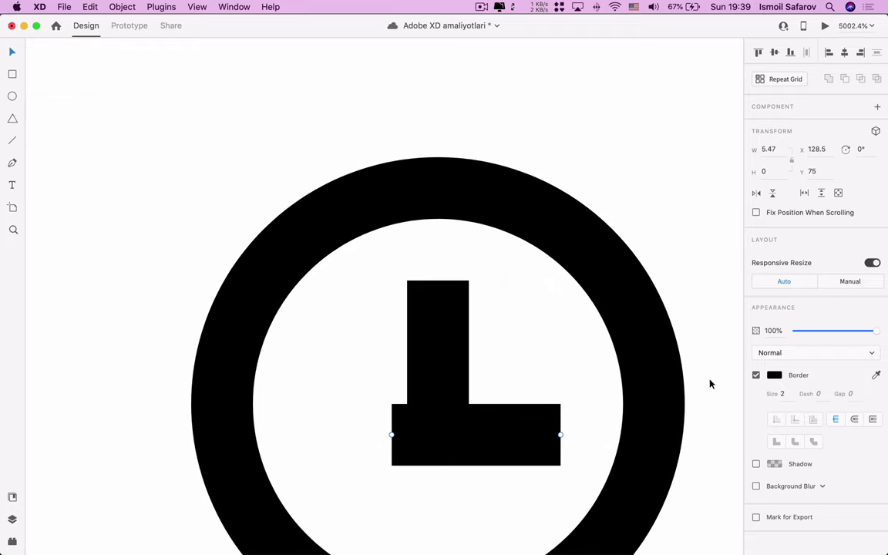
{"action": "left_click", "coordinate": [817, 148]}
{"action": "key", "text": "BackSpace"}
{"action": "key", "text": "Return"}
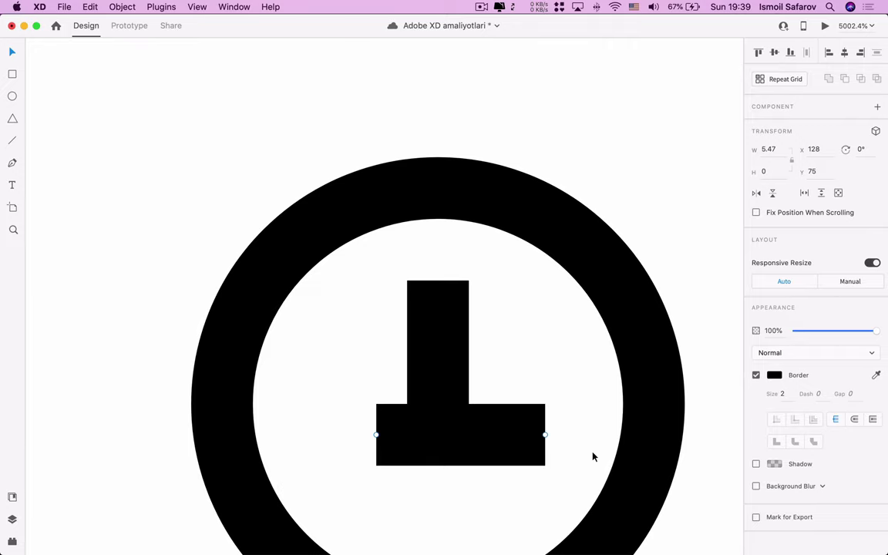
{"action": "key", "text": "Right"}
{"action": "left_click", "coordinate": [455, 387], "text": "shift"}
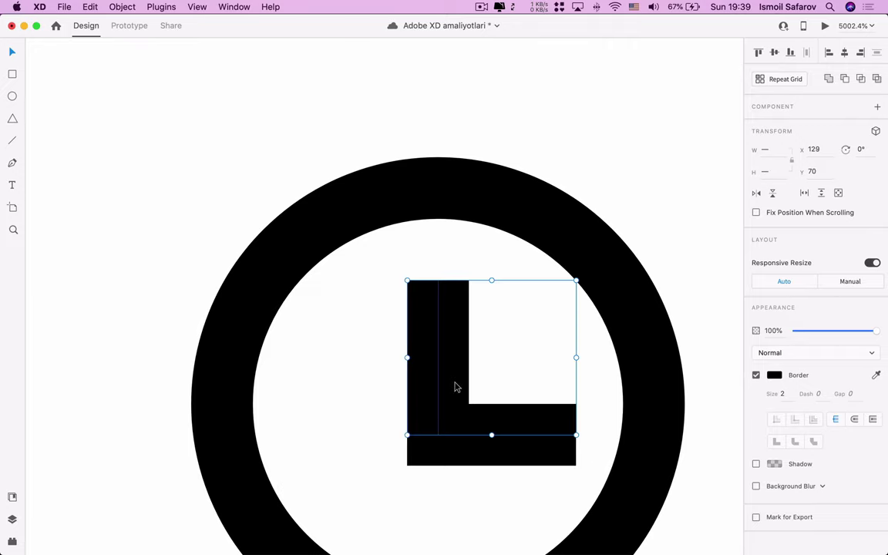
{"action": "scroll", "coordinate": [455, 387], "scroll_direction": "down", "scroll_amount": 2}
{"action": "scroll", "coordinate": [455, 387], "scroll_direction": "down", "scroll_amount": 5}
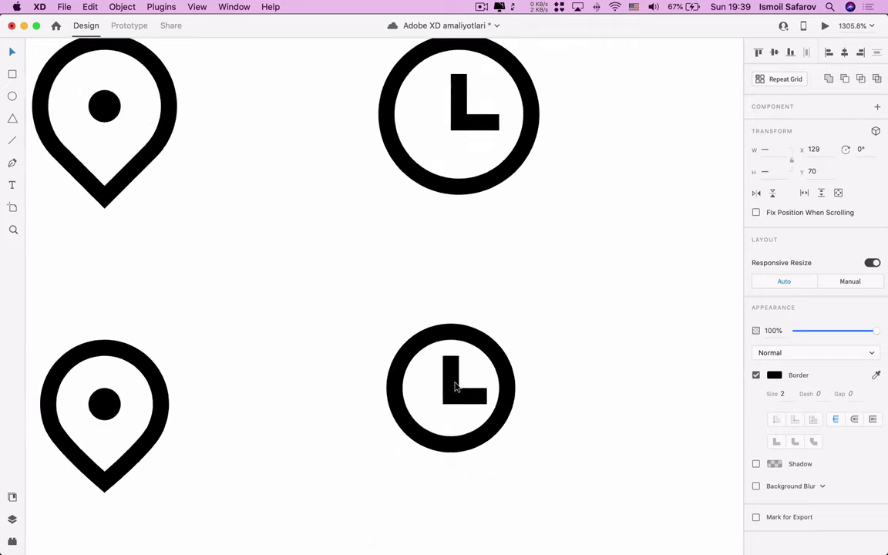
{"action": "scroll", "coordinate": [453, 382], "scroll_direction": "up", "scroll_amount": 2}
{"action": "scroll", "coordinate": [455, 384], "scroll_direction": "up", "scroll_amount": 2}
Enlarge the recreated clock to 18 × 18 and nudge it right under the original
{"action": "left_click", "coordinate": [513, 374], "text": "shift"}
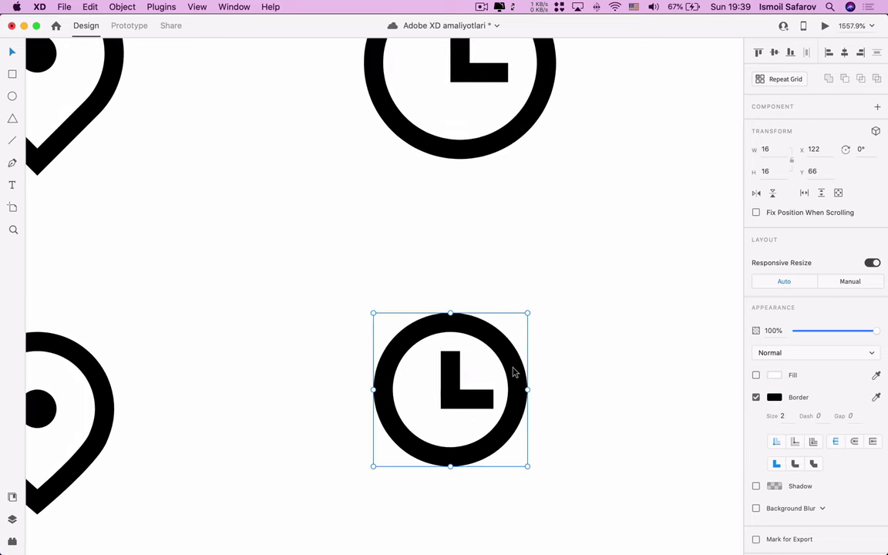
{"action": "scroll", "coordinate": [512, 370], "scroll_direction": "down", "scroll_amount": 2}
{"action": "left_click_drag", "start_coordinate": [524, 331], "coordinate": [535, 321]}
{"action": "key", "text": "Right"}
{"action": "left_click", "coordinate": [574, 363]}
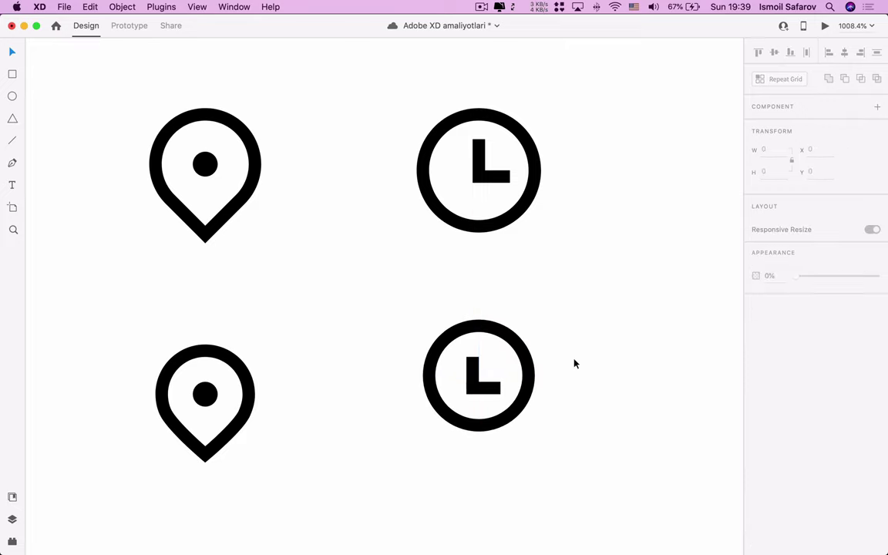
{"action": "scroll", "coordinate": [574, 363], "scroll_direction": "up", "scroll_amount": 1}
{"action": "scroll", "coordinate": [574, 363], "scroll_direction": "up", "scroll_amount": 1}
{"action": "scroll", "coordinate": [570, 364], "scroll_direction": "up", "scroll_amount": 1}
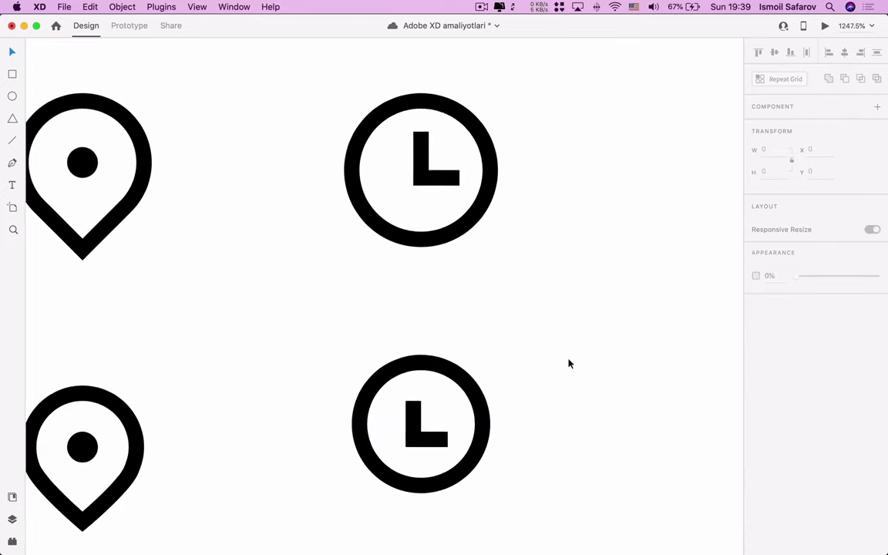
Resize the recreated clock to 19 × 19 and position it at X 121, Y 64
{"action": "left_click", "coordinate": [350, 434]}
{"action": "key", "text": "Left"}
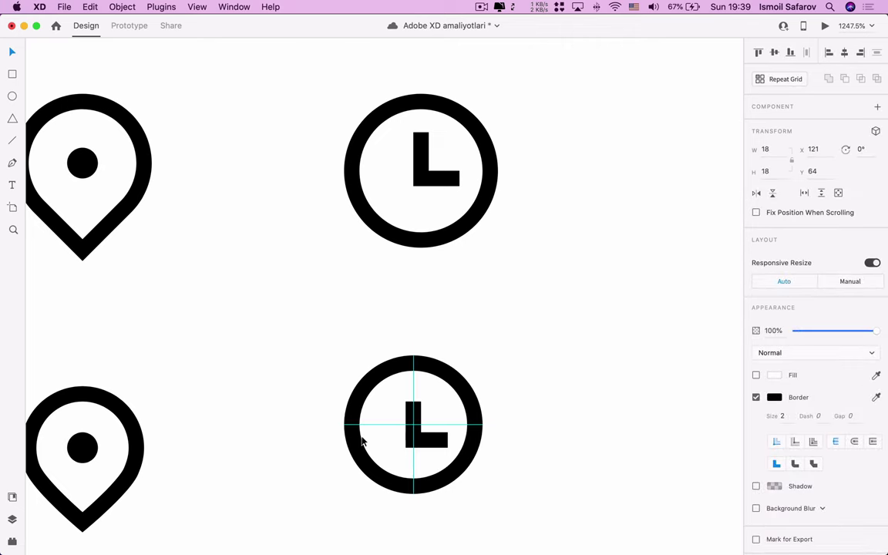
{"action": "left_click_drag", "start_coordinate": [362, 440], "coordinate": [361, 440]}
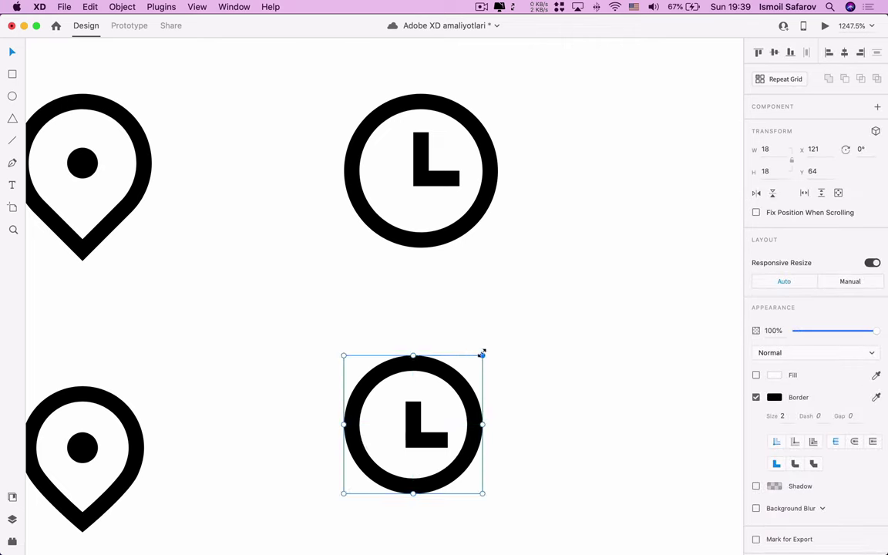
{"action": "left_click_drag", "start_coordinate": [481, 354], "coordinate": [491, 349]}
{"action": "key", "text": "Down"}
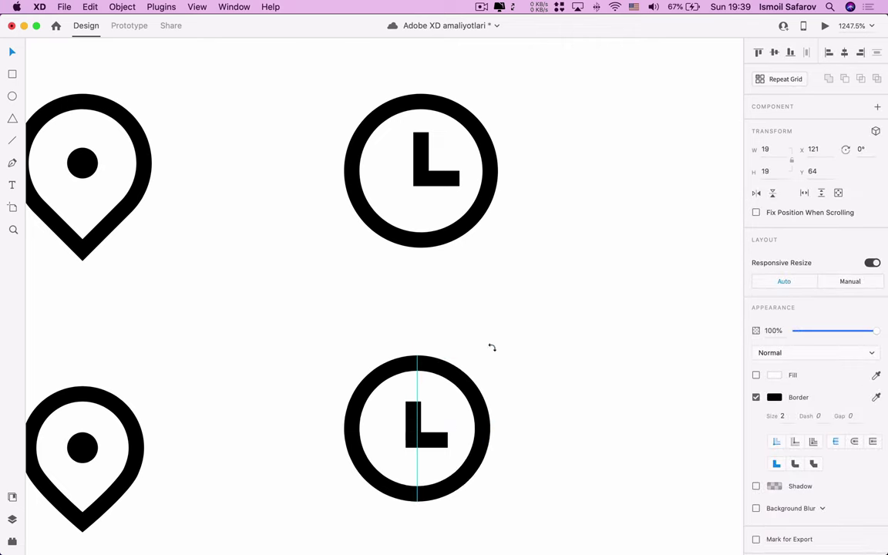
Lengthen the vertical hand line upward and the horizontal hand line to the right
{"action": "left_click", "coordinate": [316, 504]}
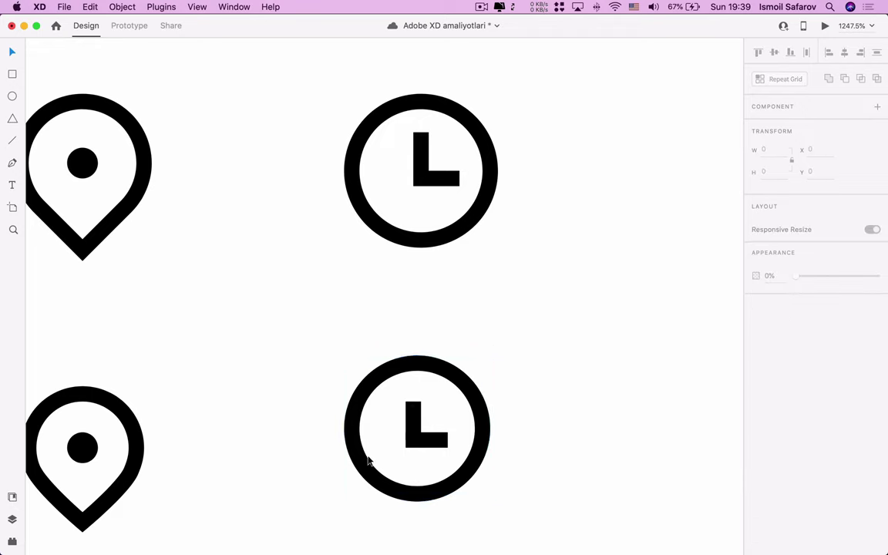
{"action": "double_click", "coordinate": [409, 423]}
{"action": "left_click_drag", "start_coordinate": [414, 404], "coordinate": [414, 395]}
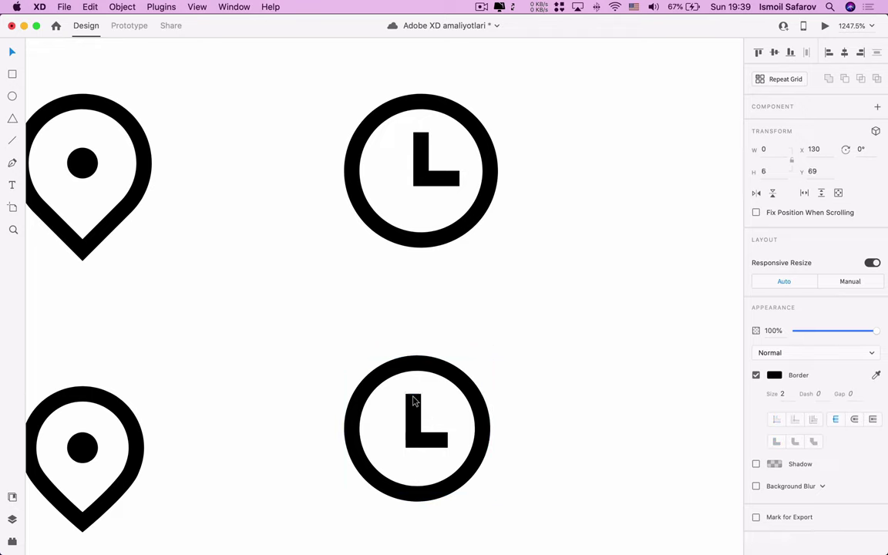
{"action": "left_click", "coordinate": [440, 440]}
{"action": "left_click_drag", "start_coordinate": [449, 442], "coordinate": [452, 441]}
{"action": "left_click", "coordinate": [529, 462]}
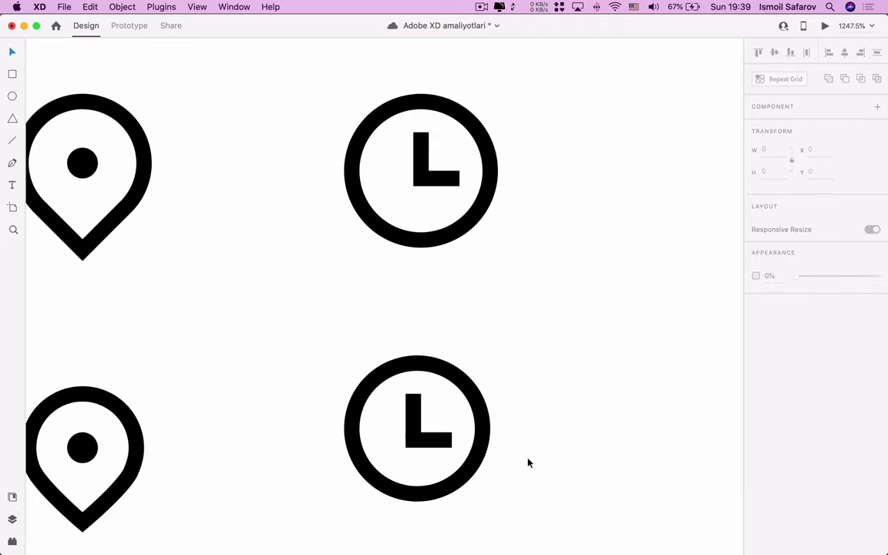
Marquee-select the whole recreated clock to check its size and placement
{"action": "scroll", "coordinate": [529, 462], "scroll_direction": "down", "scroll_amount": 3}
{"action": "scroll", "coordinate": [529, 463], "scroll_direction": "up", "scroll_amount": 3}
{"action": "scroll", "coordinate": [528, 463], "scroll_direction": "down", "scroll_amount": 1}
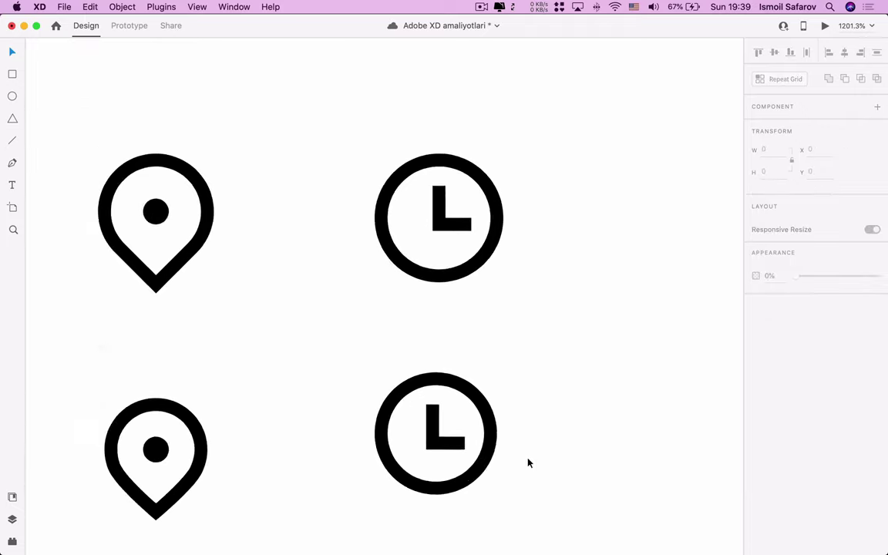
{"action": "scroll", "coordinate": [529, 462], "scroll_direction": "down", "scroll_amount": 2}
{"action": "scroll", "coordinate": [529, 462], "scroll_direction": "up", "scroll_amount": 3}
{"action": "scroll", "coordinate": [529, 463], "scroll_direction": "up", "scroll_amount": 2}
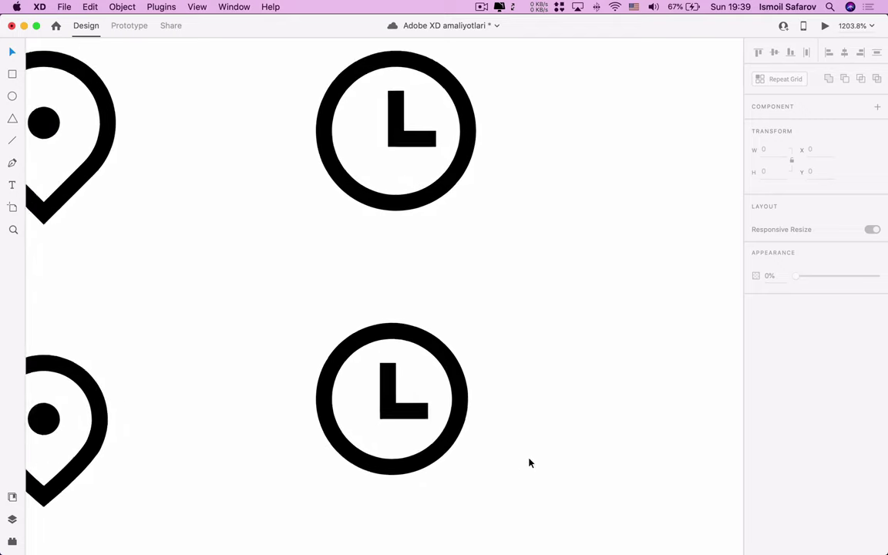
{"action": "scroll", "coordinate": [529, 462], "scroll_direction": "up", "scroll_amount": 1}
{"action": "mouse_move", "coordinate": [511, 349]}
{"action": "left_mouse_down"}
{"action": "mouse_move", "coordinate": [357, 496]}
{"action": "mouse_move", "coordinate": [323, 499]}
{"action": "left_mouse_up"}
{"action": "scroll", "coordinate": [323, 499], "scroll_direction": "down", "scroll_amount": 3}
{"action": "scroll", "coordinate": [321, 489], "scroll_direction": "up", "scroll_amount": 3}
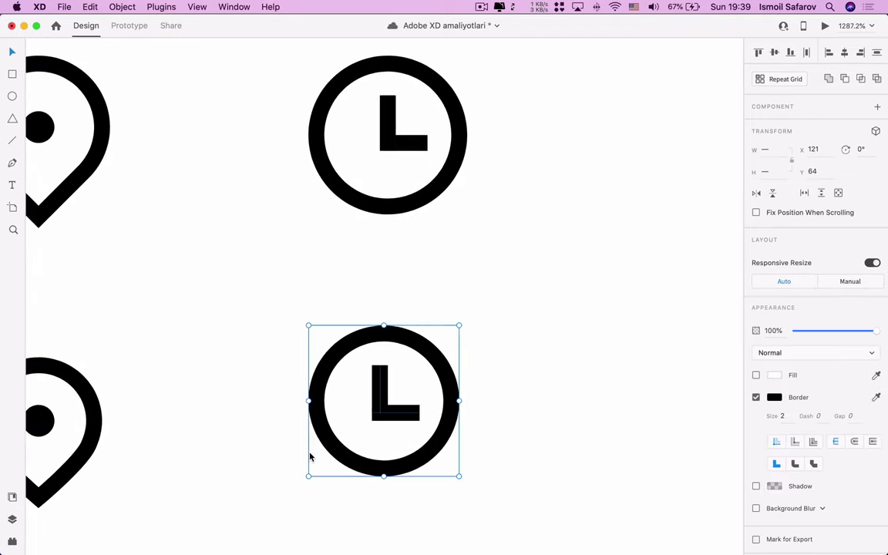
{"action": "left_click", "coordinate": [241, 353]}
{"action": "scroll", "coordinate": [360, 416], "scroll_direction": "up", "scroll_amount": 3}
Set the bottom hand line's X position to 129
{"action": "double_click", "coordinate": [410, 417]}
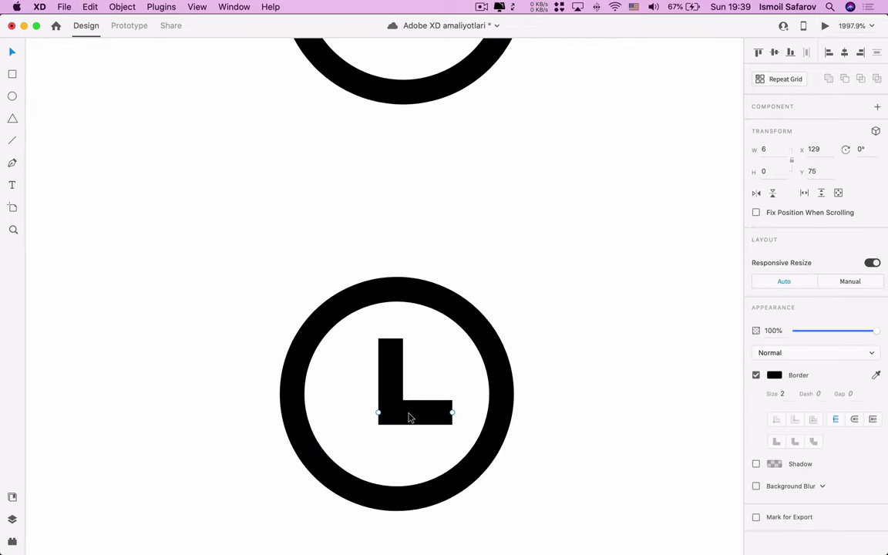
{"action": "key", "text": "Left"}
{"action": "key", "text": "Right"}
{"action": "left_click", "coordinate": [813, 151]}
{"action": "key", "text": "BackSpace"}
{"action": "type", "text": "9"}
{"action": "key", "text": "Return"}
{"action": "key", "text": "BackSpace"}
{"action": "key", "text": "BackSpace"}
{"action": "key", "text": "Return"}
Deselect and zoom out to view the person, pin and clock icons with their copies
{"action": "left_click", "coordinate": [196, 313]}
{"action": "scroll", "coordinate": [195, 313], "scroll_direction": "down", "scroll_amount": 5}
{"action": "scroll", "coordinate": [196, 313], "scroll_direction": "down", "scroll_amount": 3}
{"action": "scroll", "coordinate": [196, 313], "scroll_direction": "left", "scroll_amount": 5}
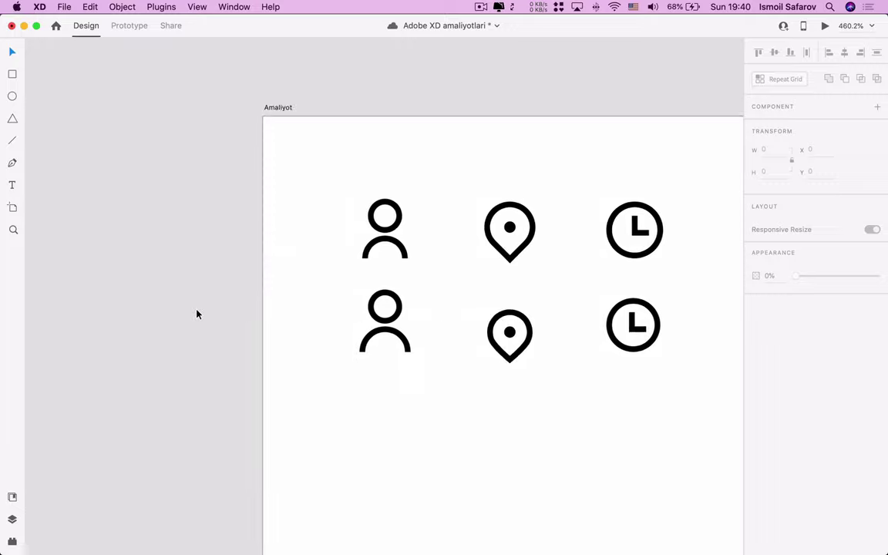
{"action": "scroll", "coordinate": [196, 313], "scroll_direction": "right", "scroll_amount": 3}
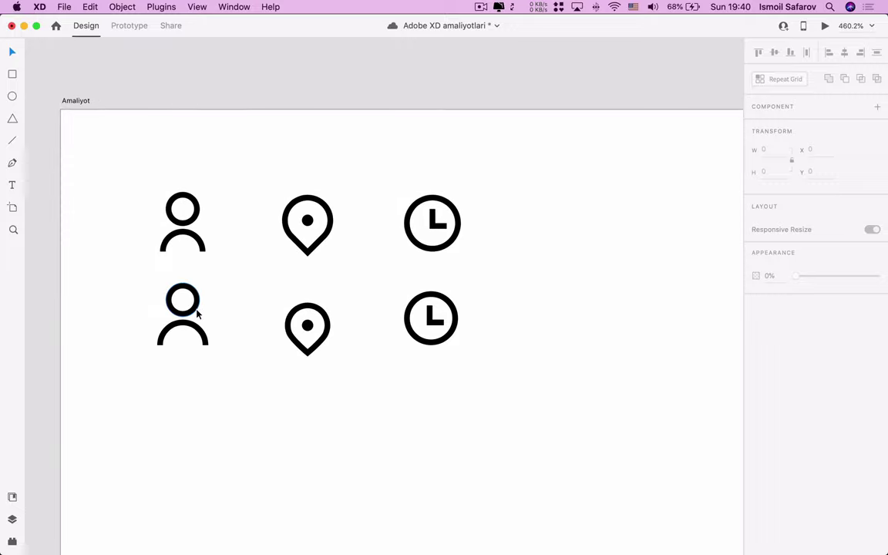